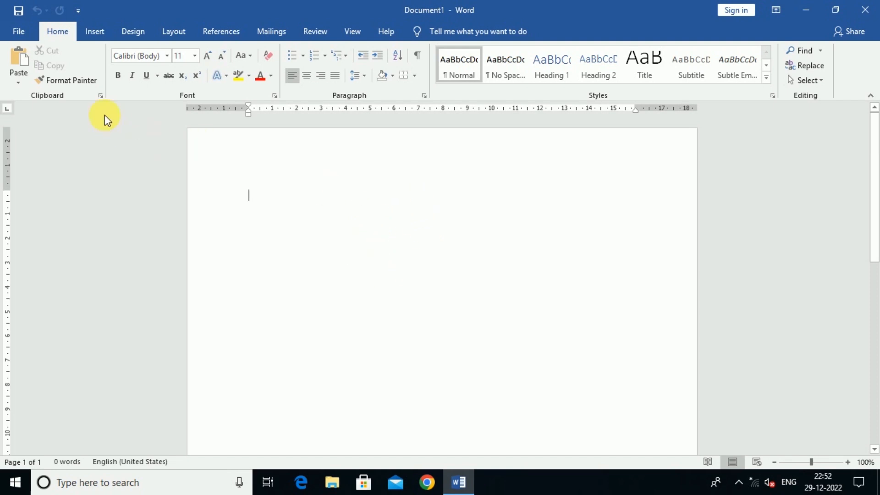
Insert a table with five columns and eight rows into the blank document.
{"action": "left_click", "coordinate": [99, 36]}
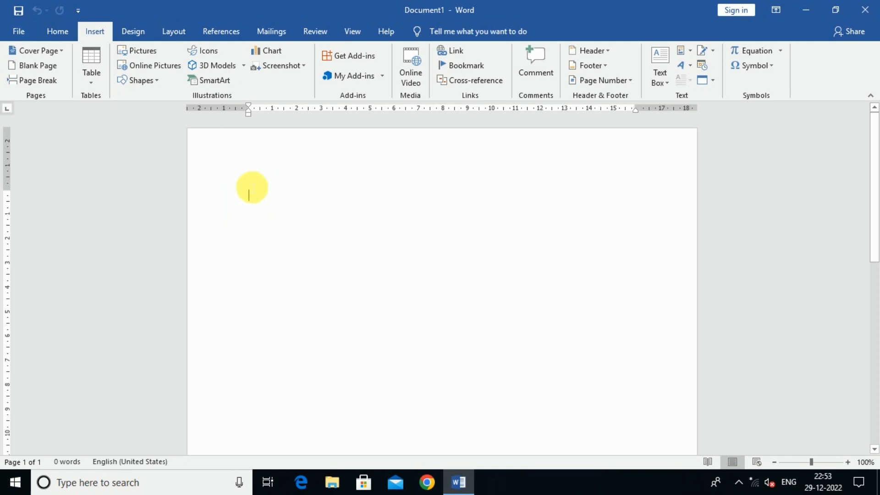
{"action": "left_click", "coordinate": [95, 83]}
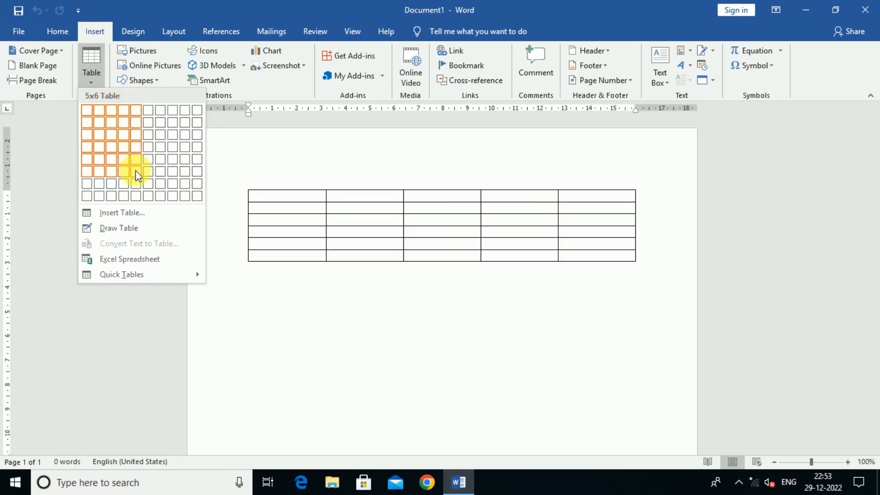
{"action": "left_click", "coordinate": [136, 194]}
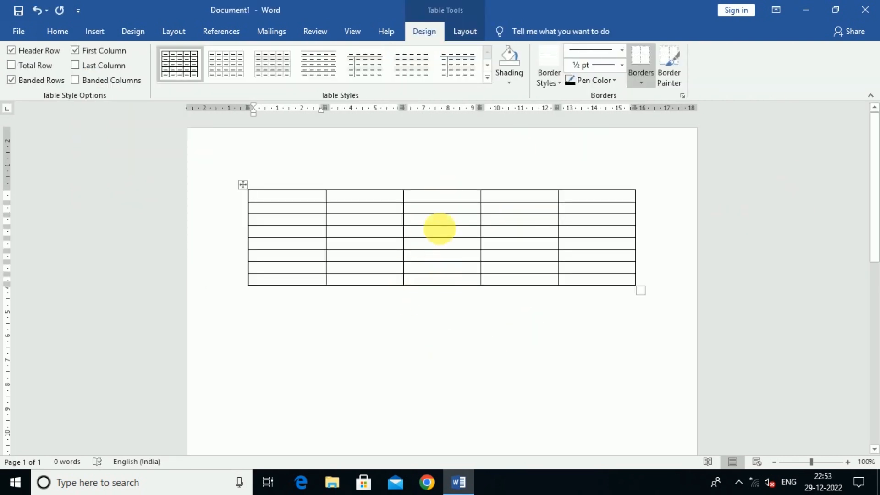
Select the table's first column, then its second and third rows one at a time.
{"action": "left_click_drag", "start_coordinate": [287, 196], "coordinate": [311, 281]}
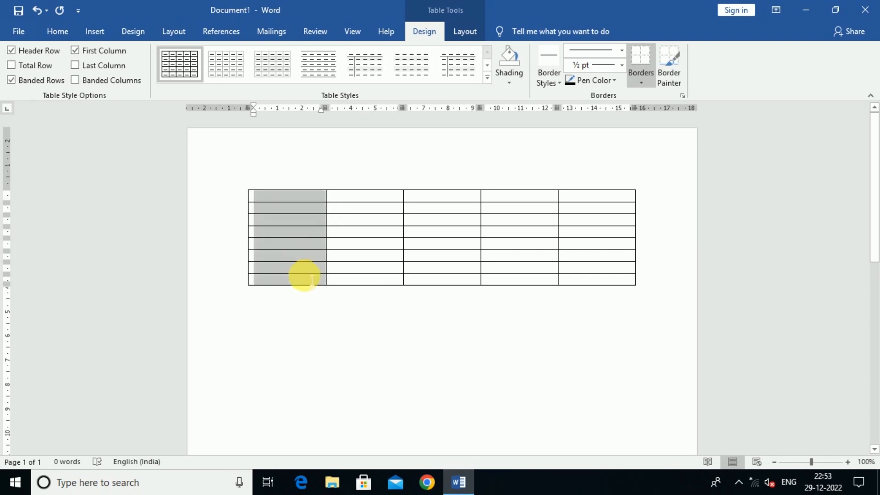
{"action": "left_click_drag", "start_coordinate": [369, 198], "coordinate": [373, 291]}
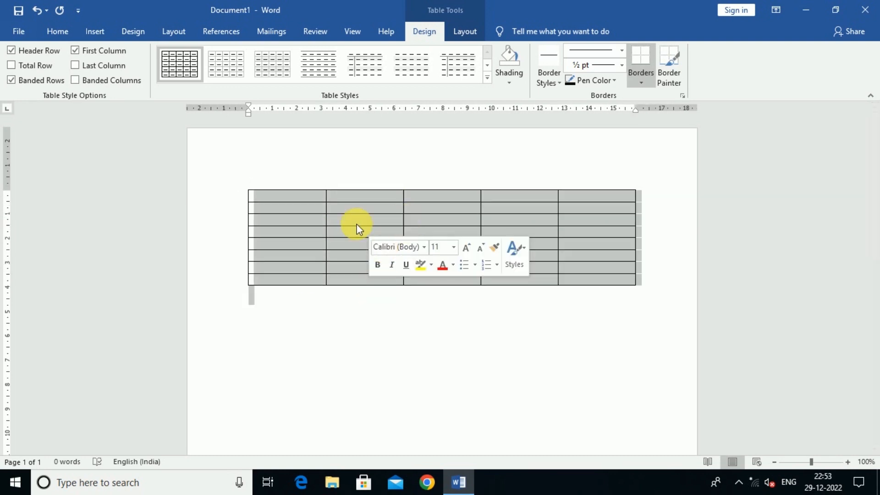
{"action": "left_click", "coordinate": [299, 197]}
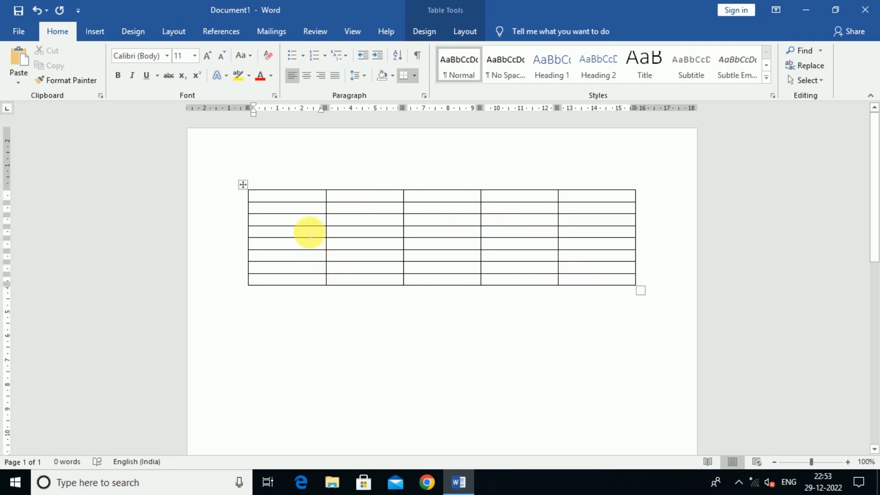
{"action": "mouse_move", "coordinate": [279, 213]}
{"action": "left_mouse_down"}
{"action": "mouse_move", "coordinate": [452, 219]}
{"action": "mouse_move", "coordinate": [544, 204]}
{"action": "mouse_move", "coordinate": [536, 200]}
{"action": "left_mouse_up"}
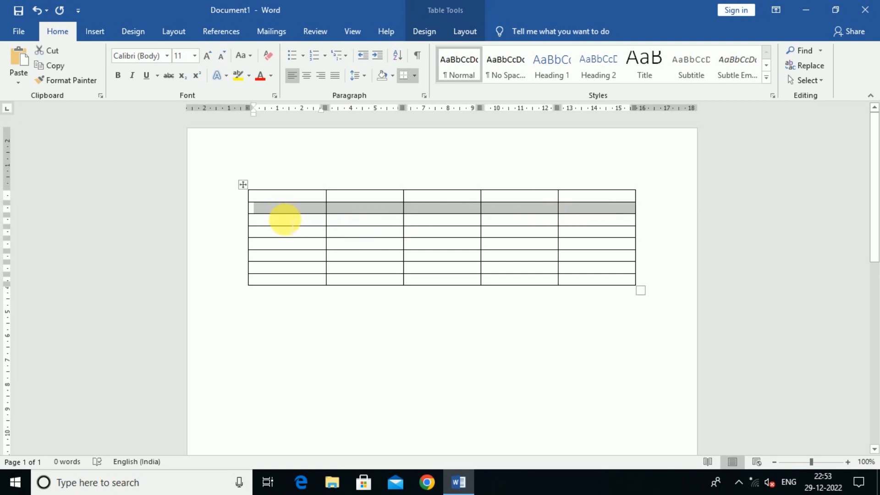
{"action": "left_click_drag", "start_coordinate": [308, 222], "coordinate": [601, 218]}
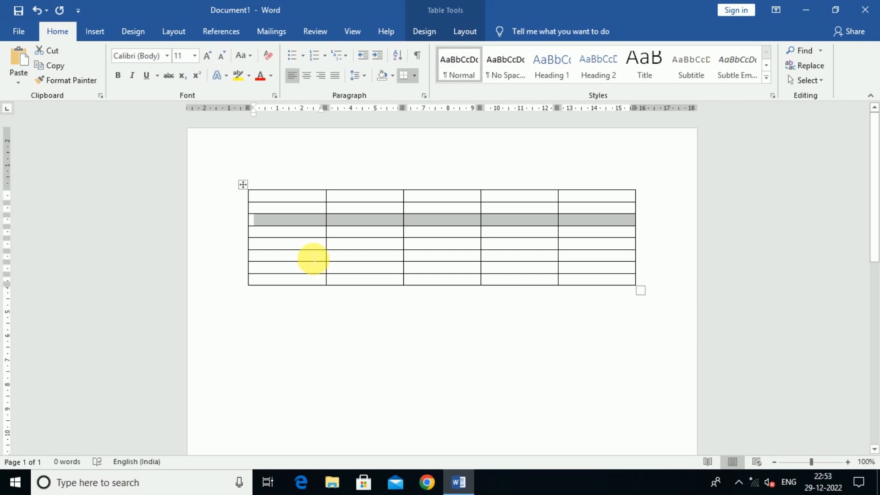
{"action": "left_click", "coordinate": [292, 207]}
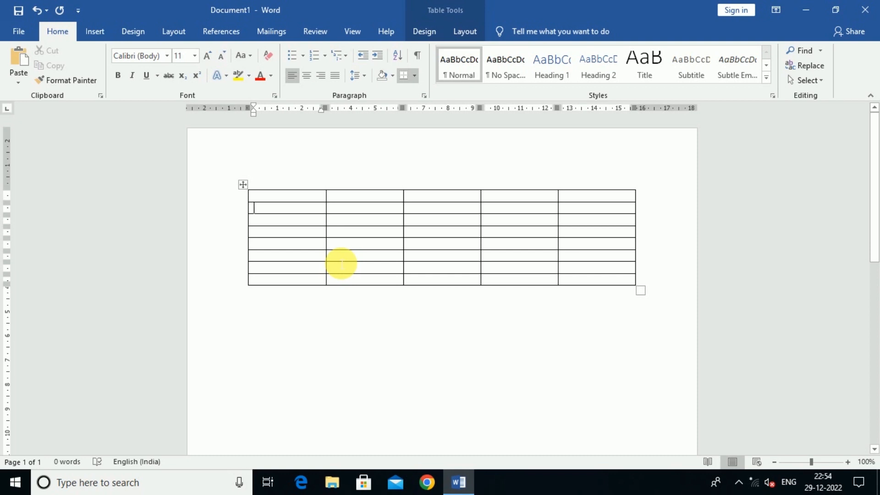
Zoom the page to 150% and place the cursor in several cells of the table's first column.
{"action": "scroll", "coordinate": [383, 235], "scroll_direction": "up", "scroll_amount": 5}
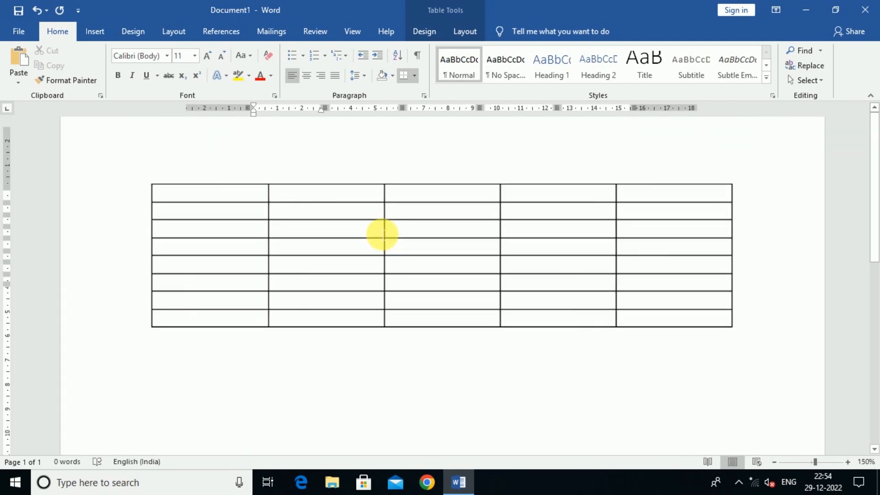
{"action": "scroll", "coordinate": [385, 247], "scroll_direction": "up", "scroll_amount": 2}
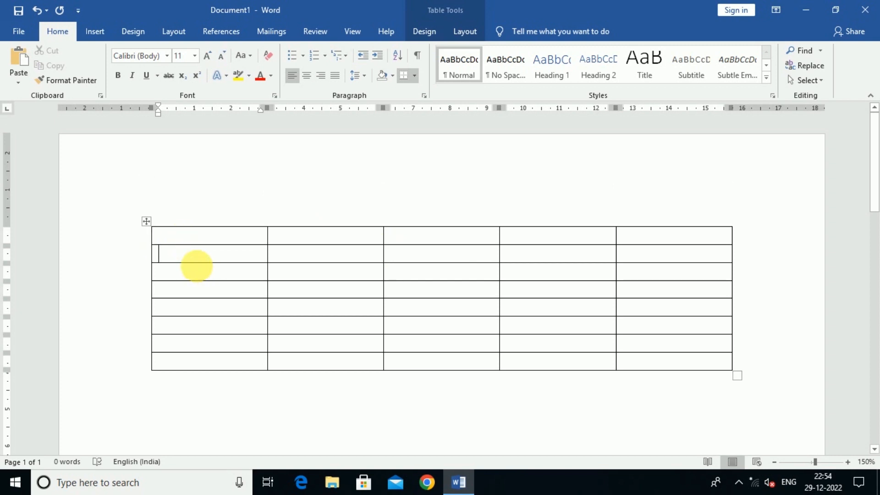
{"action": "left_click", "coordinate": [204, 276]}
{"action": "left_click", "coordinate": [207, 289]}
{"action": "left_click", "coordinate": [243, 343]}
{"action": "left_click", "coordinate": [241, 362]}
{"action": "left_click", "coordinate": [204, 242]}
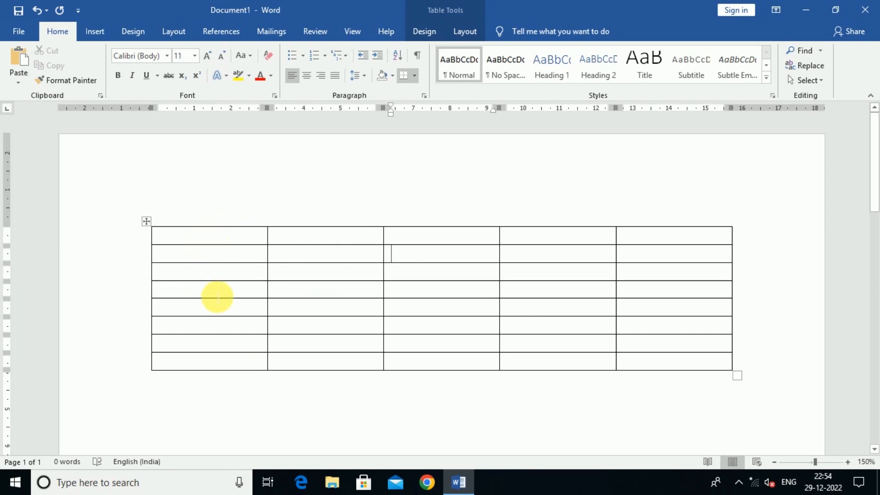
Select the first four table columns one after another, then the whole table, and clear the selection.
{"action": "left_click", "coordinate": [227, 233]}
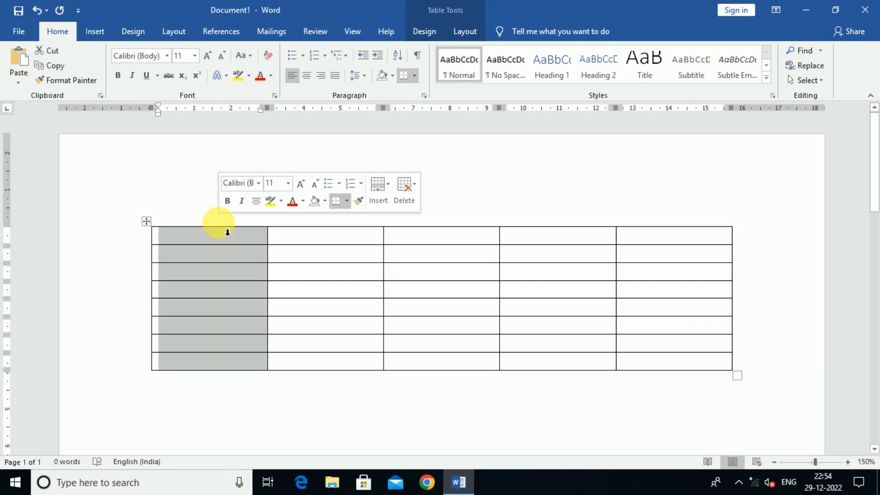
{"action": "left_click", "coordinate": [326, 229]}
{"action": "left_click", "coordinate": [451, 232]}
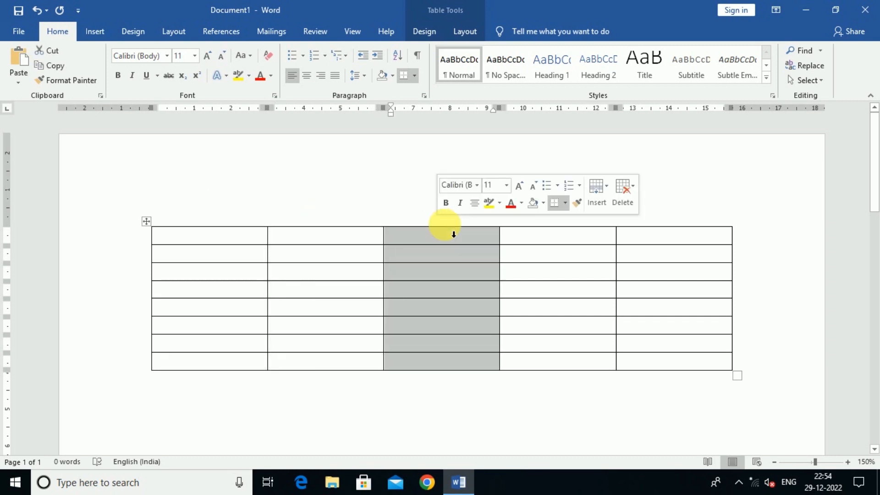
{"action": "left_click", "coordinate": [546, 229]}
{"action": "left_click", "coordinate": [338, 313]}
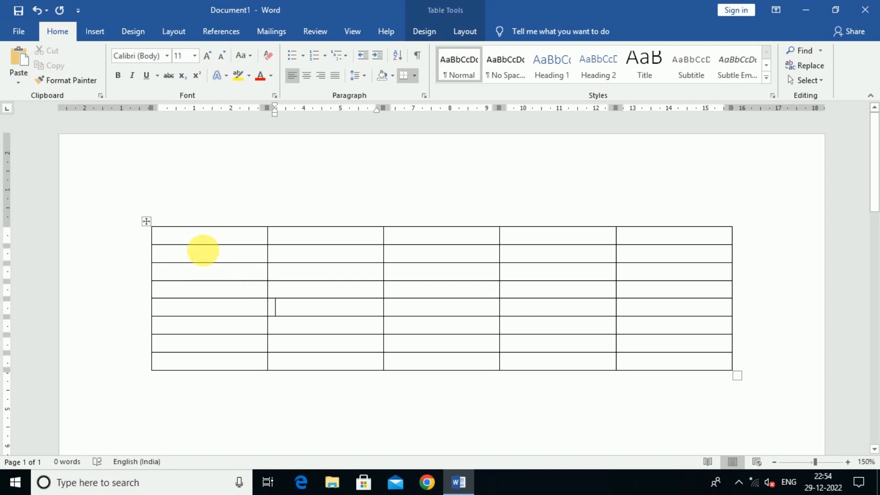
{"action": "left_click", "coordinate": [156, 224]}
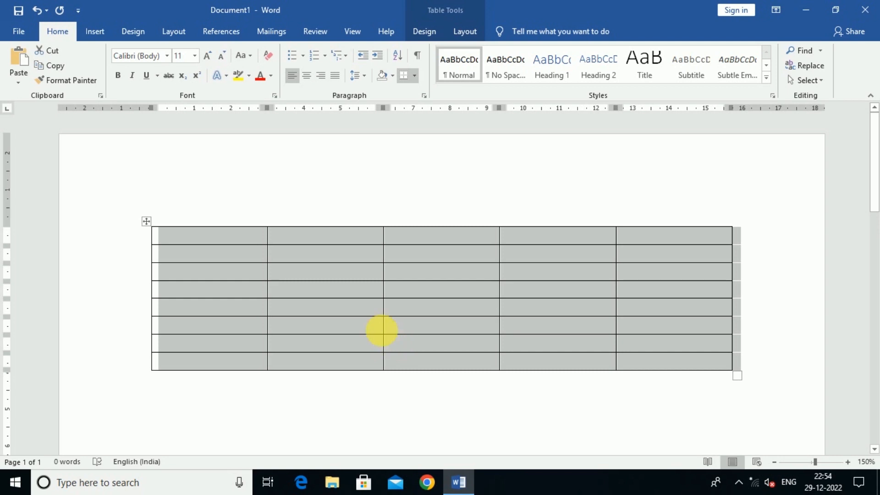
{"action": "left_click", "coordinate": [371, 324]}
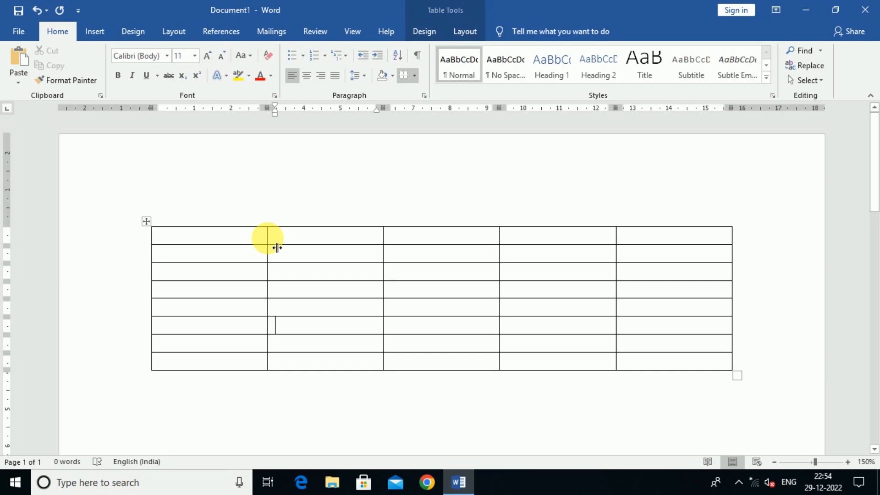
Resize the table's columns to about 1, 9.5, 0.8, 2.3 and 2.4 cm wide, and make the second row about 1.3 cm high.
{"action": "left_click_drag", "start_coordinate": [277, 247], "coordinate": [187, 253]}
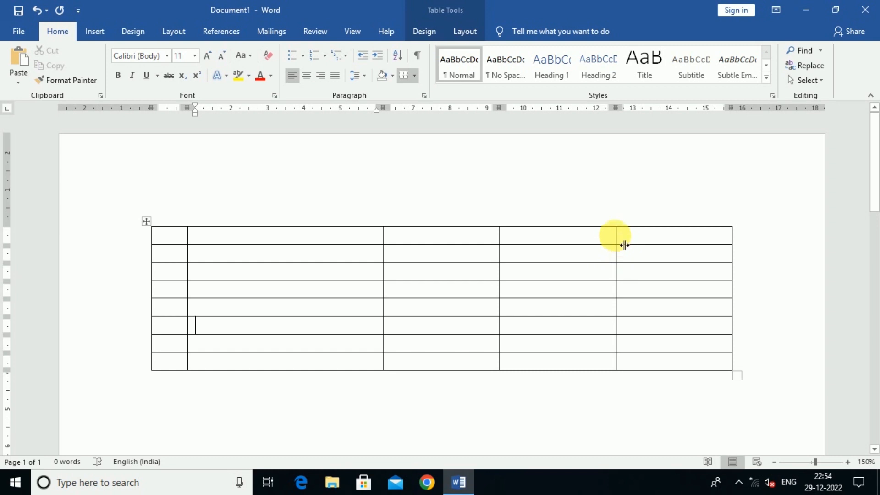
{"action": "left_click_drag", "start_coordinate": [628, 247], "coordinate": [657, 251]}
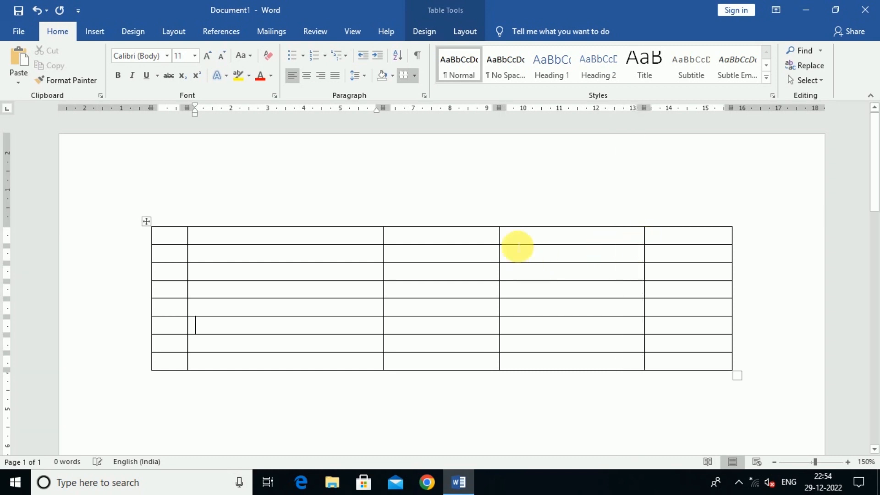
{"action": "left_click_drag", "start_coordinate": [499, 243], "coordinate": [567, 255]}
{"action": "left_click_drag", "start_coordinate": [390, 242], "coordinate": [547, 261]}
{"action": "left_click", "coordinate": [178, 242]}
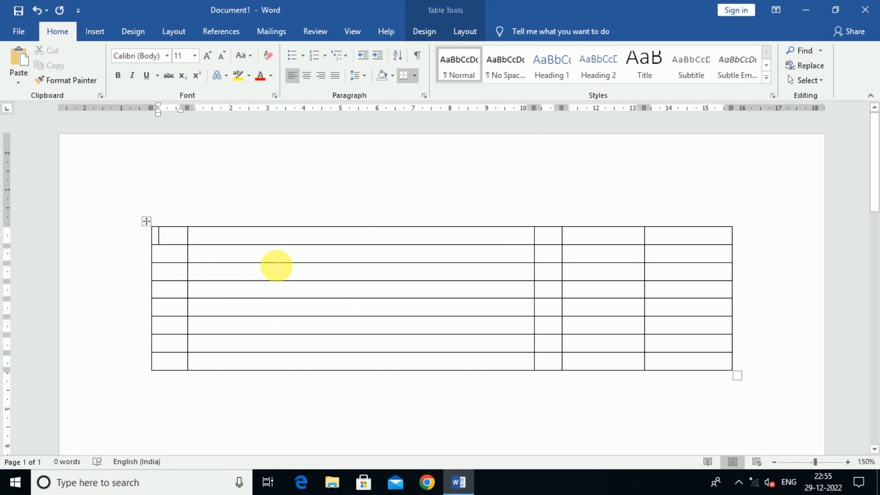
{"action": "left_click_drag", "start_coordinate": [280, 263], "coordinate": [286, 290]}
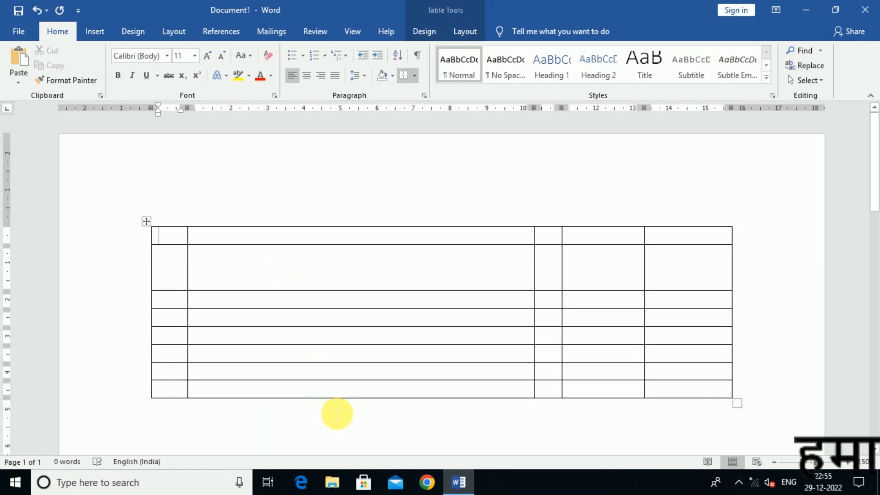
Select the entire resized table and delete it from the document.
{"action": "left_click", "coordinate": [146, 221]}
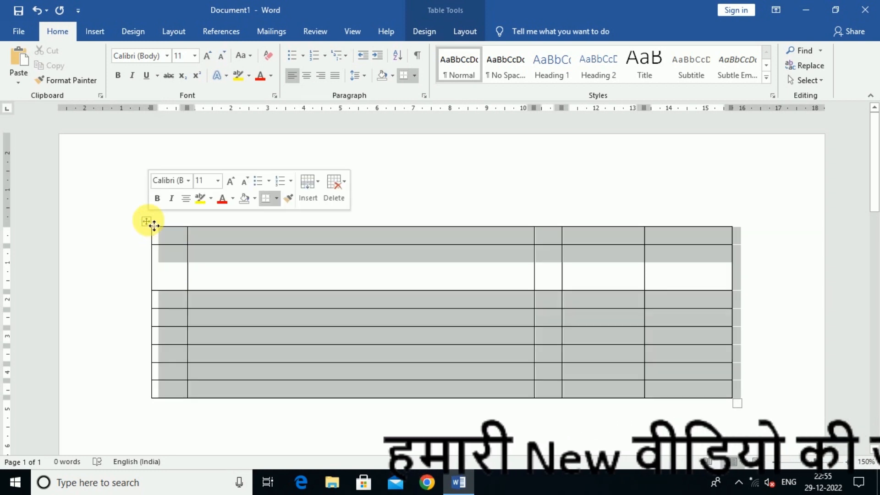
{"action": "left_click", "coordinate": [212, 390]}
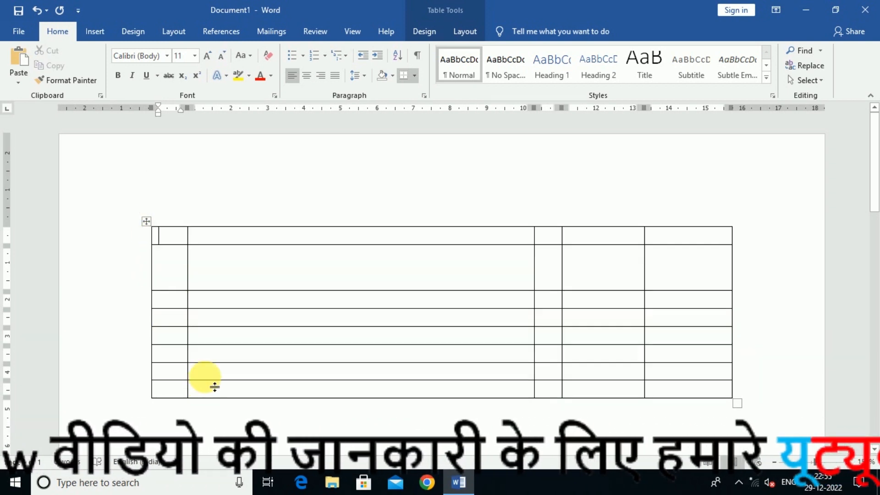
{"action": "left_click", "coordinate": [147, 223]}
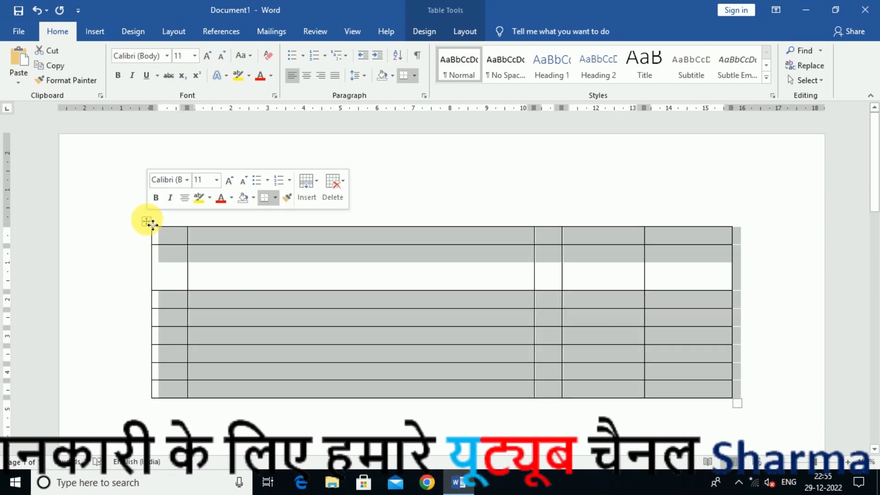
{"action": "key", "text": "shift+Delete"}
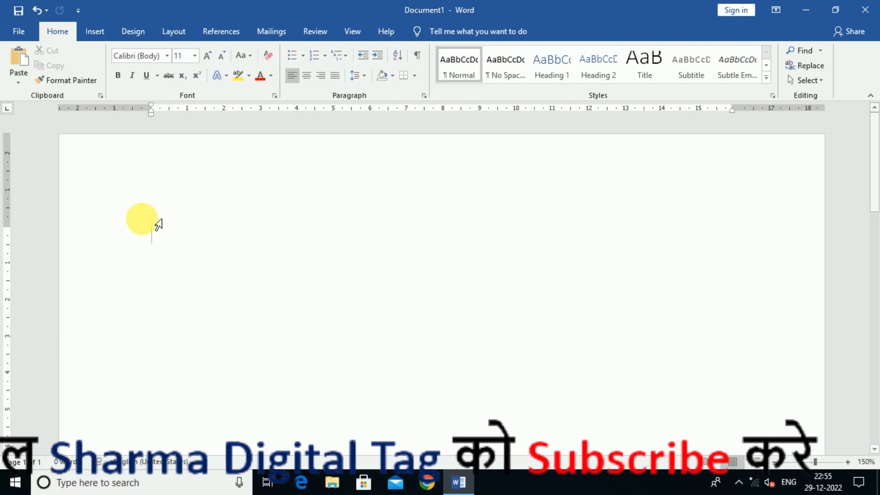
Insert a table through the Insert Table dialog with 6 columns and 12 rows.
{"action": "left_click", "coordinate": [93, 32]}
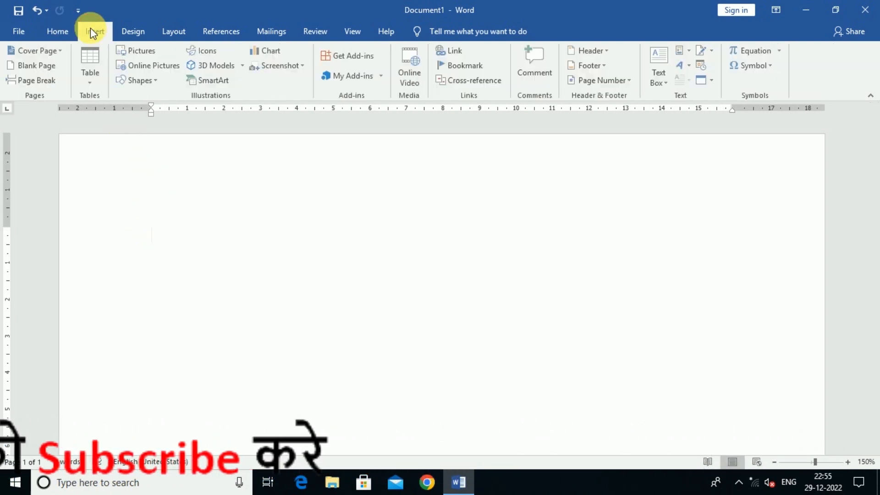
{"action": "left_click", "coordinate": [95, 79]}
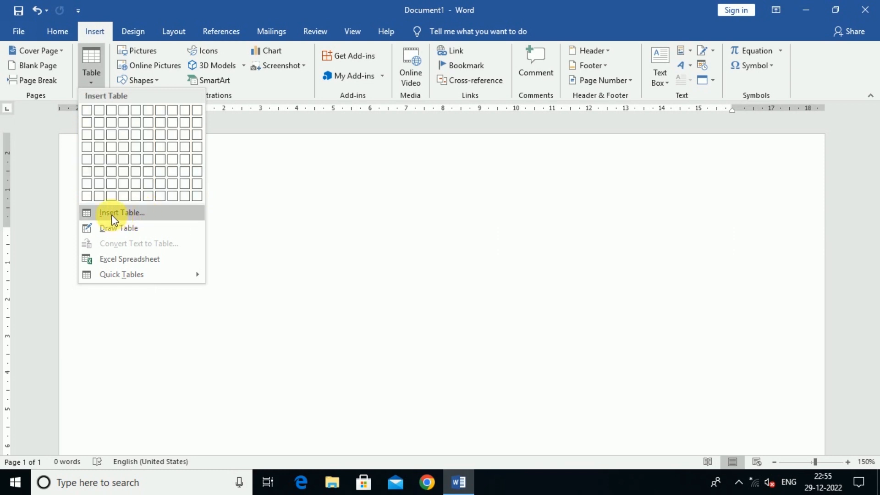
{"action": "left_click", "coordinate": [133, 216]}
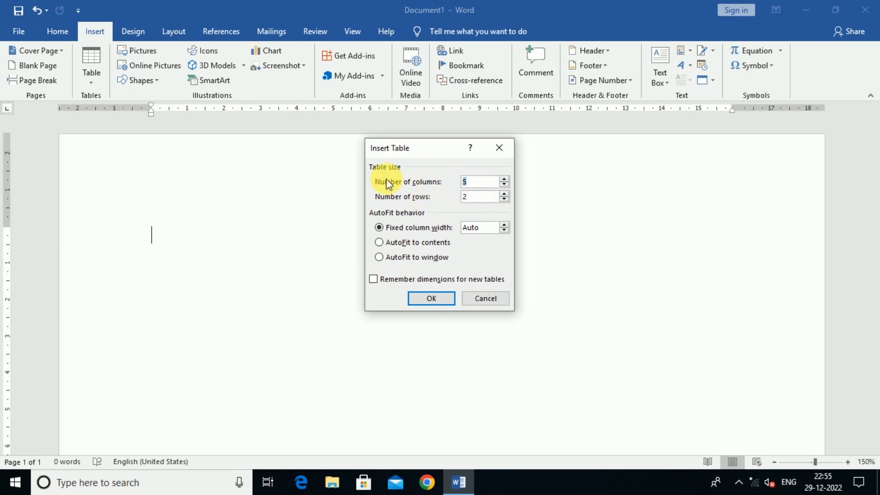
{"action": "key", "text": "BackSpace"}
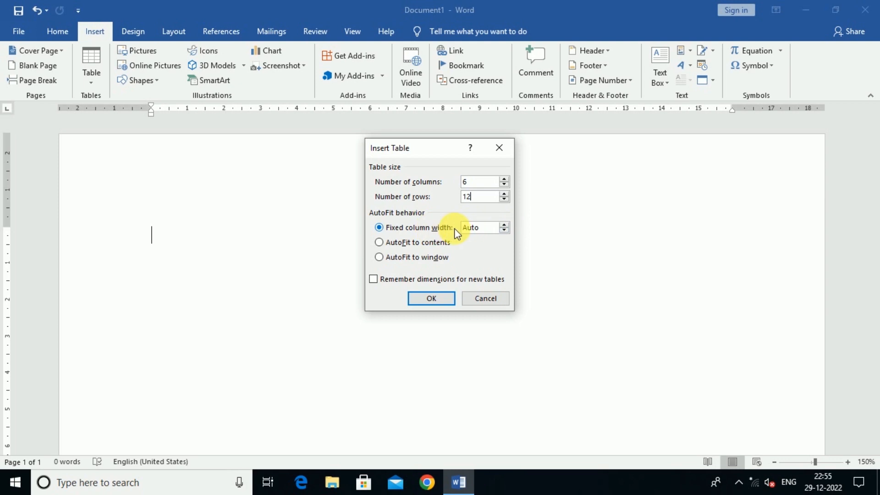
{"action": "left_click", "coordinate": [418, 297]}
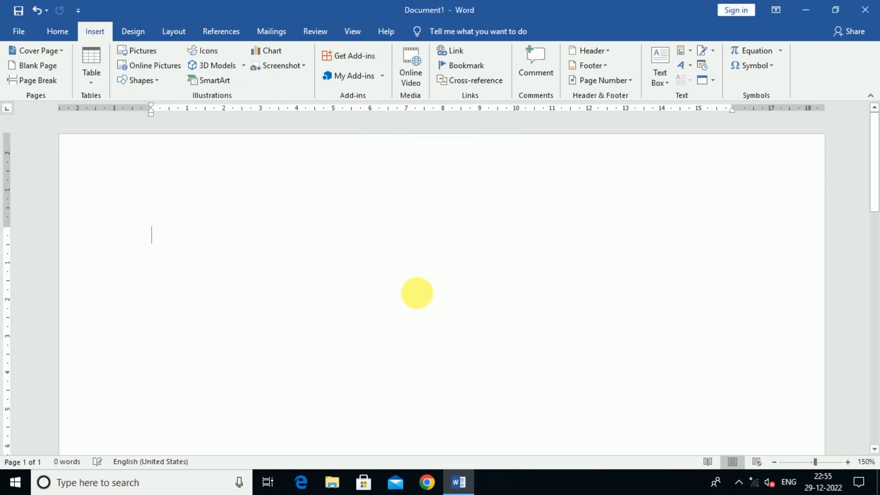
Look over the new 12-row table, then select all of it and delete it.
{"action": "scroll", "coordinate": [367, 252], "scroll_direction": "down", "scroll_amount": 5}
{"action": "scroll", "coordinate": [388, 255], "scroll_direction": "up", "scroll_amount": 6}
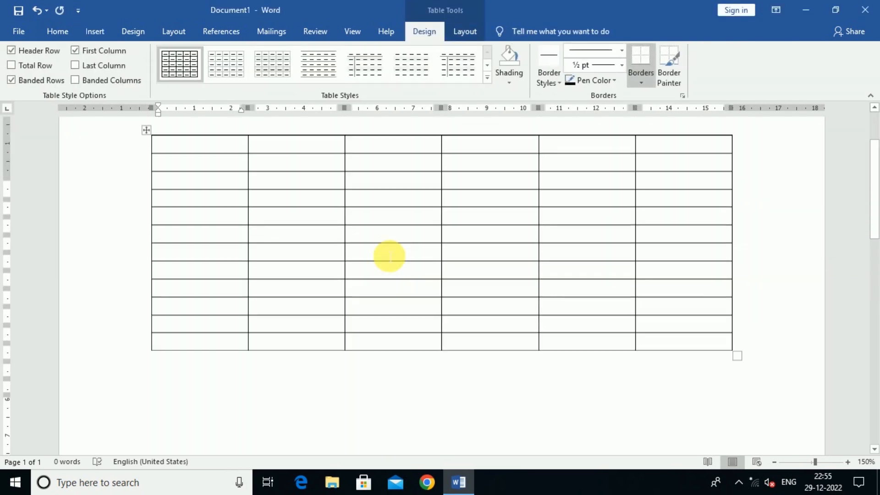
{"action": "scroll", "coordinate": [389, 256], "scroll_direction": "down", "scroll_amount": 2}
{"action": "scroll", "coordinate": [398, 255], "scroll_direction": "up", "scroll_amount": 2}
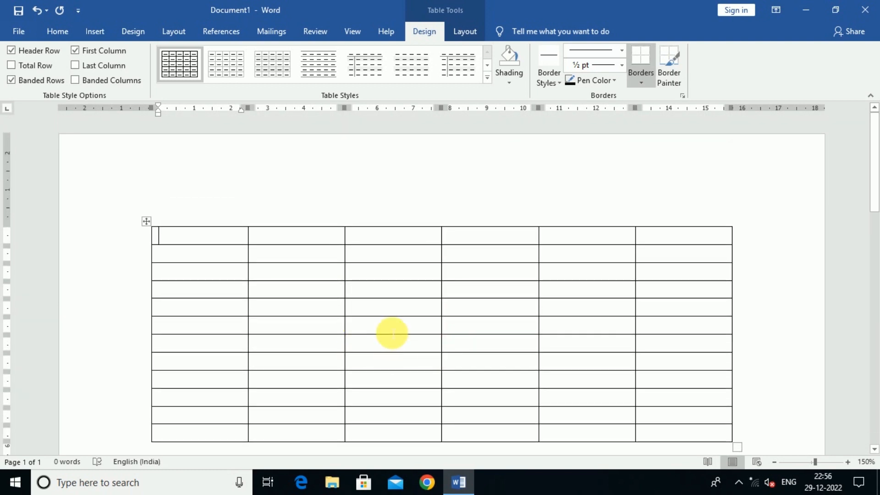
{"action": "scroll", "coordinate": [374, 316], "scroll_direction": "down", "scroll_amount": 2}
{"action": "scroll", "coordinate": [369, 314], "scroll_direction": "up", "scroll_amount": 1}
{"action": "mouse_move", "coordinate": [151, 196]}
{"action": "left_click", "coordinate": [147, 175]}
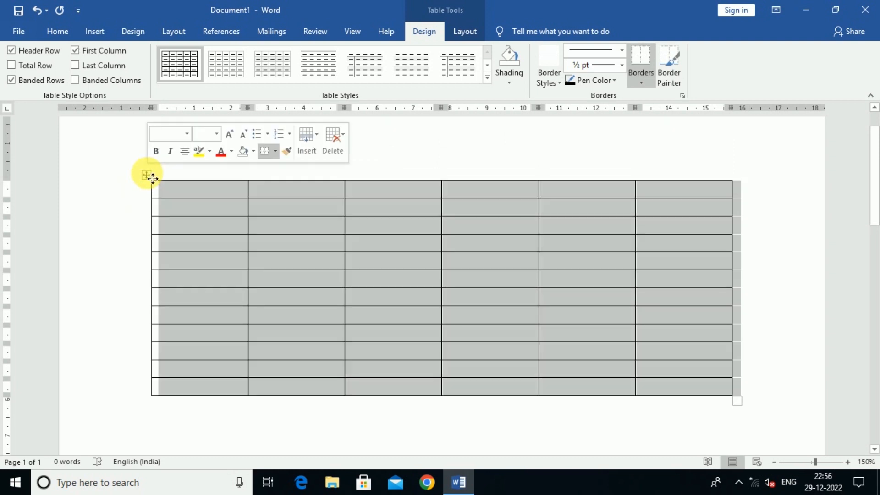
{"action": "key", "text": "BackSpace"}
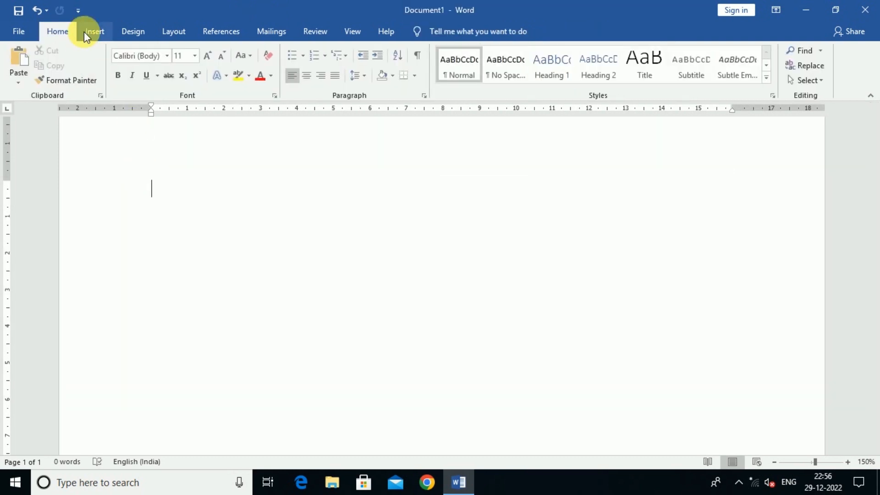
Draw a table by hand with two adjacent cells, each about 1.8 cm wide and 3.67 cm high, and delete it.
{"action": "left_click", "coordinate": [84, 32]}
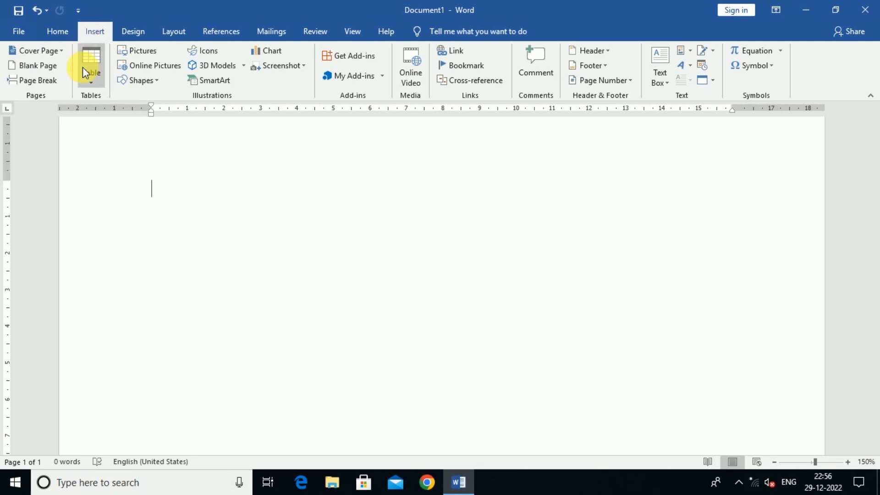
{"action": "left_click", "coordinate": [87, 81]}
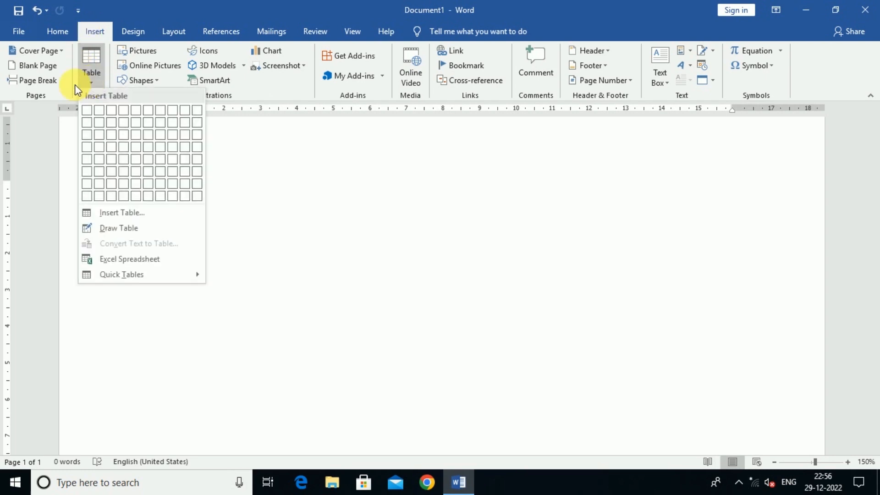
{"action": "left_click", "coordinate": [133, 232]}
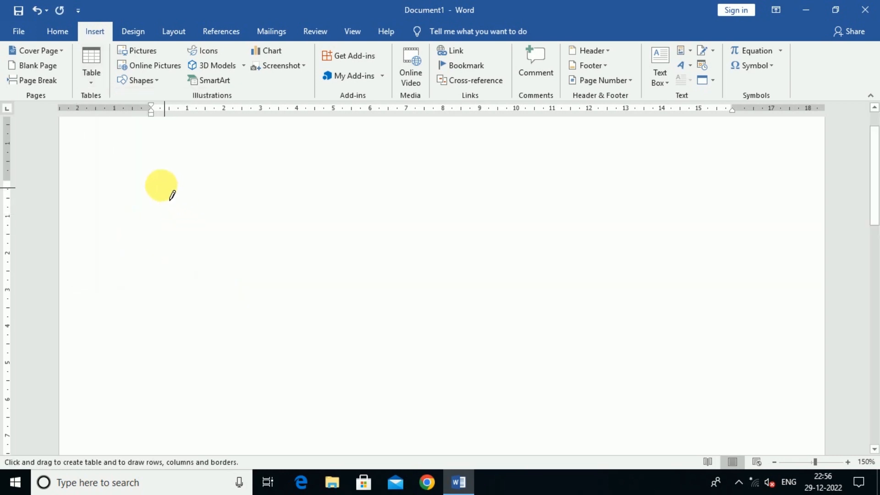
{"action": "mouse_move", "coordinate": [152, 180]}
{"action": "left_mouse_down"}
{"action": "mouse_move", "coordinate": [220, 298]}
{"action": "mouse_move", "coordinate": [216, 314]}
{"action": "left_mouse_up"}
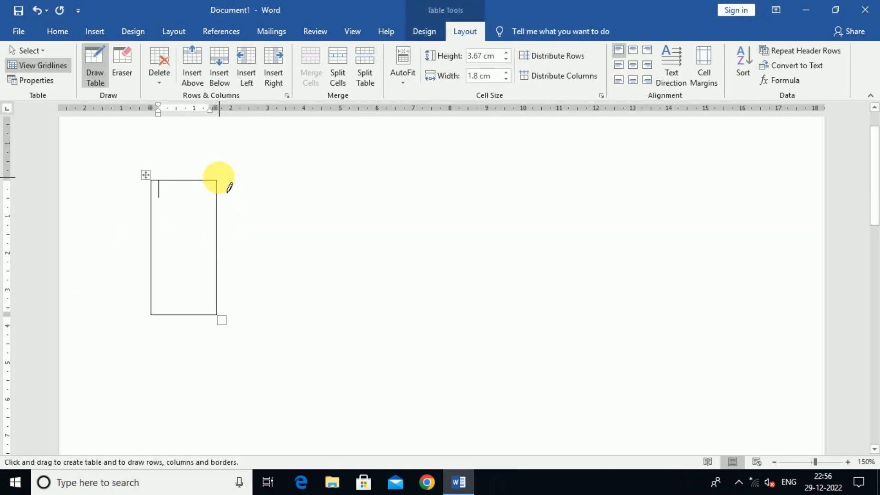
{"action": "mouse_move", "coordinate": [217, 179]}
{"action": "left_mouse_down"}
{"action": "mouse_move", "coordinate": [271, 255]}
{"action": "mouse_move", "coordinate": [281, 316]}
{"action": "left_mouse_up"}
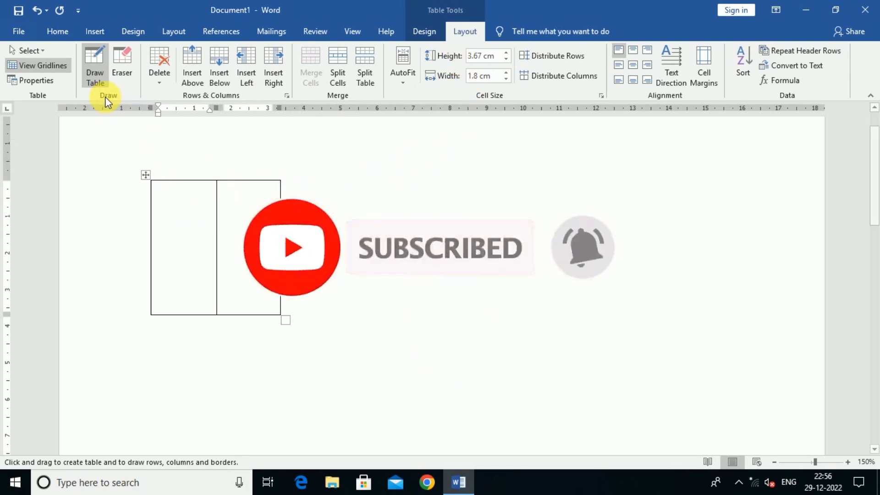
{"action": "left_click", "coordinate": [94, 81]}
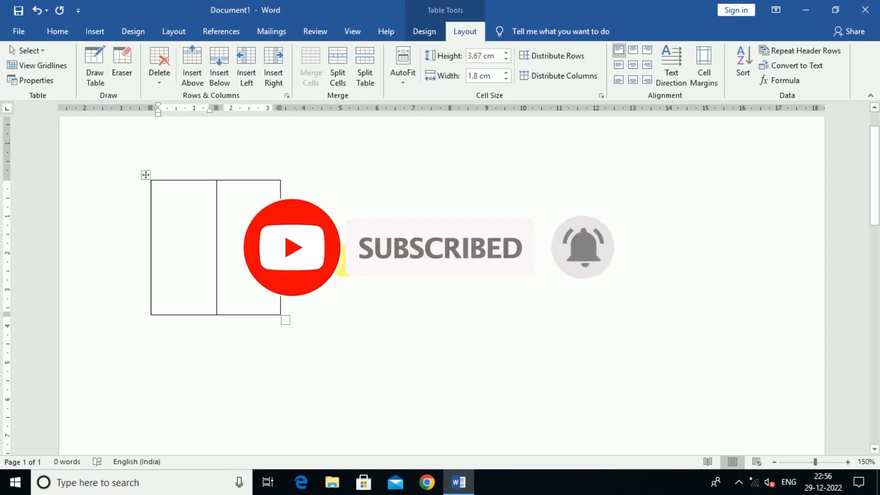
{"action": "left_click", "coordinate": [149, 181]}
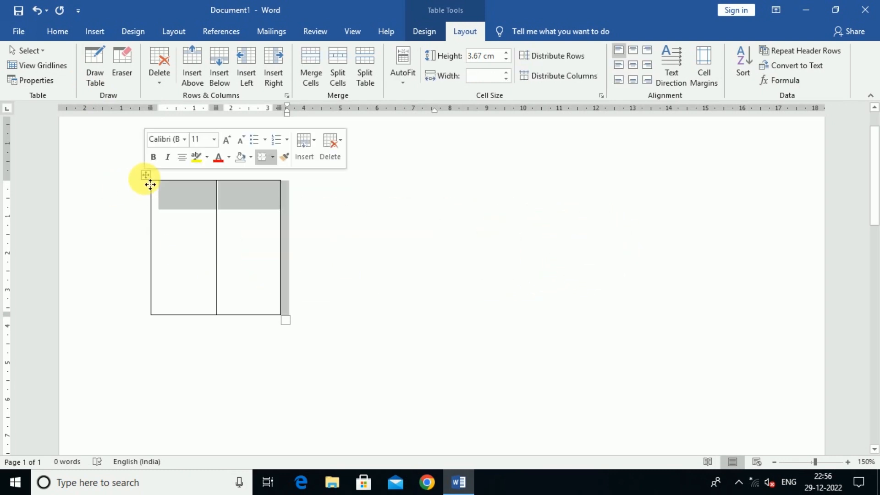
{"action": "key", "text": "BackSpace"}
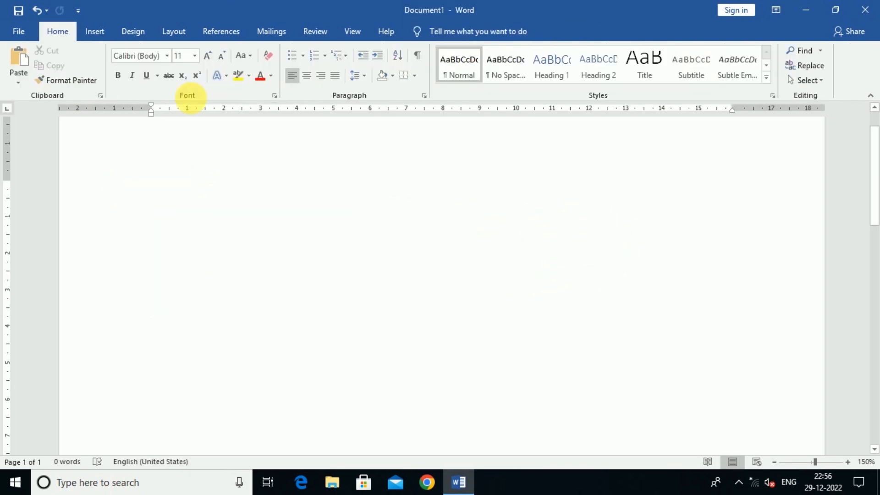
Insert a table of 4 columns and 8 rows using the grid picker.
{"action": "left_click", "coordinate": [95, 38]}
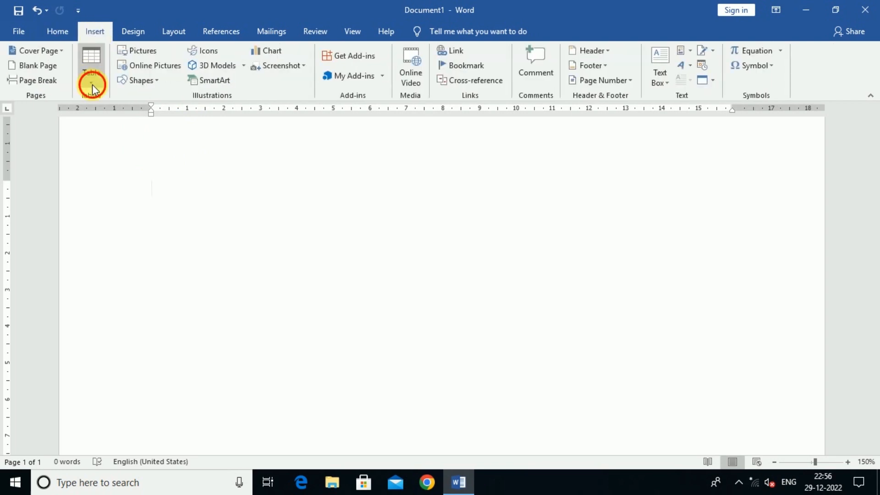
{"action": "left_click", "coordinate": [92, 84]}
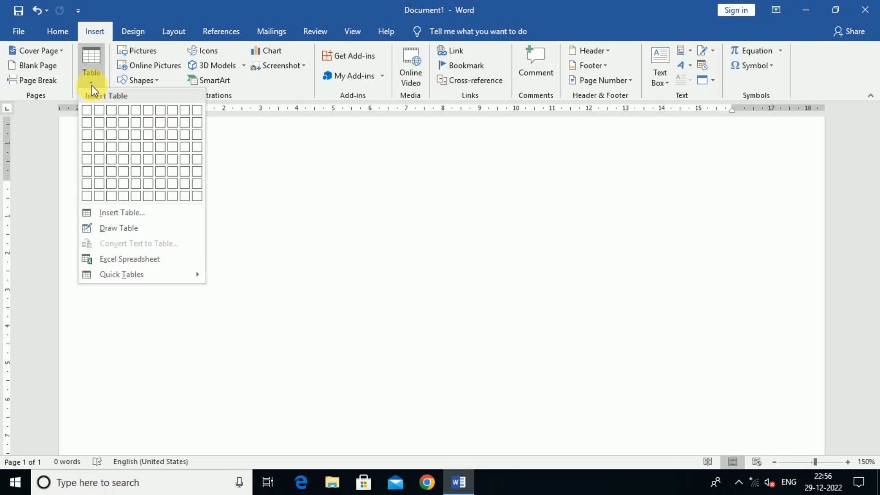
{"action": "left_click", "coordinate": [126, 198]}
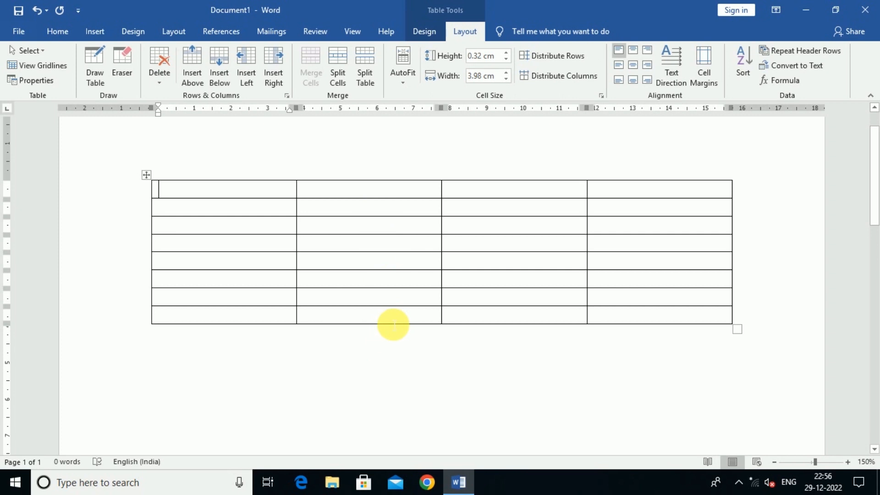
Insert a new column between the table's first and second columns.
{"action": "left_click", "coordinate": [272, 191]}
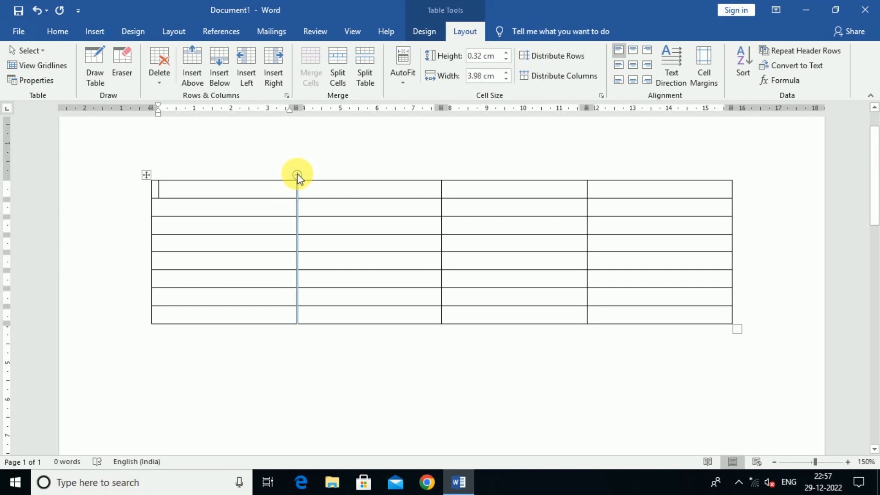
{"action": "left_click", "coordinate": [297, 175]}
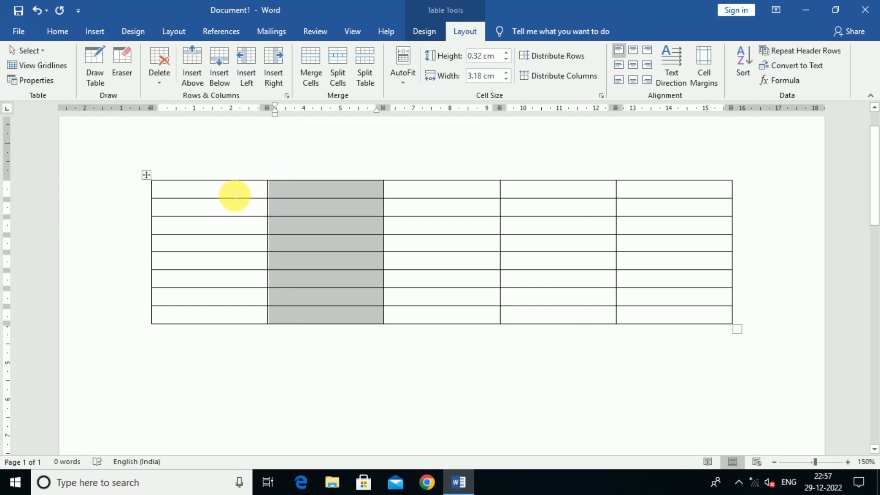
{"action": "left_click", "coordinate": [315, 185]}
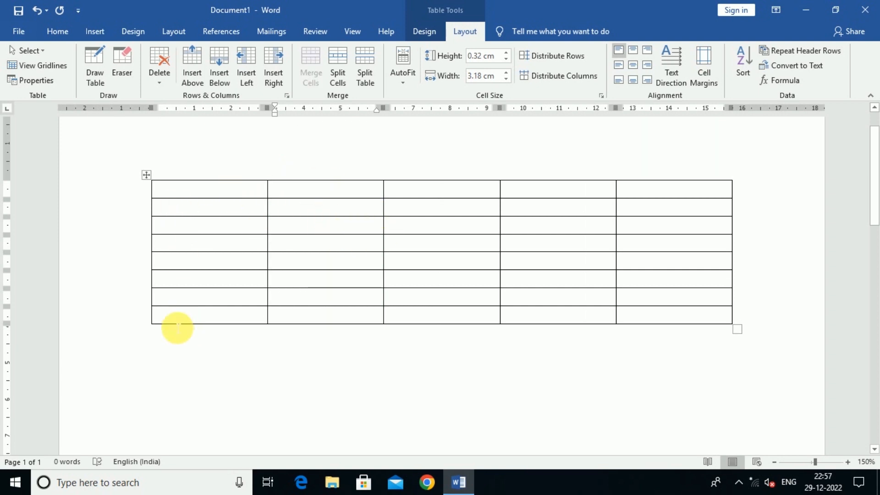
Extend the table by inserting many new rows beneath its eighth row.
{"action": "left_click", "coordinate": [146, 324]}
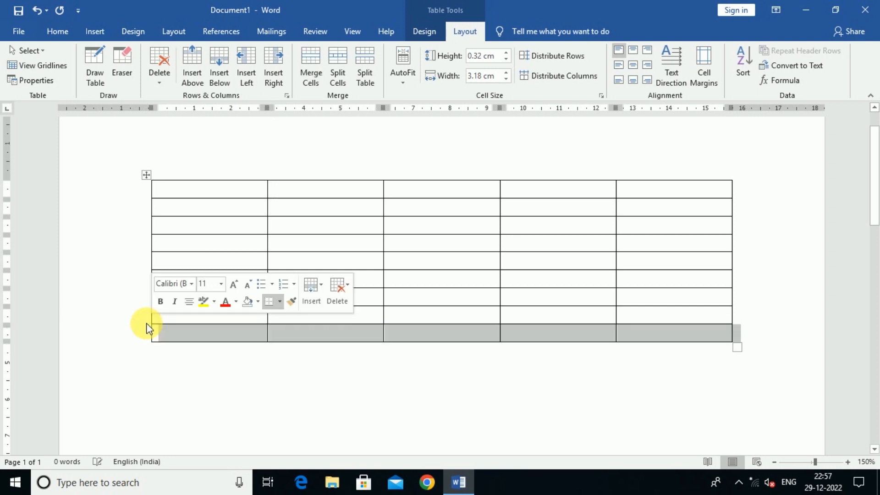
{"action": "left_click", "coordinate": [146, 323]}
{"action": "left_click", "coordinate": [147, 324]}
{"action": "left_click", "coordinate": [146, 324]}
{"action": "left_click", "coordinate": [147, 323]}
{"action": "left_click", "coordinate": [147, 323]}
{"action": "left_click", "coordinate": [147, 323]}
{"action": "left_click", "coordinate": [147, 323]}
{"action": "left_click", "coordinate": [146, 324]}
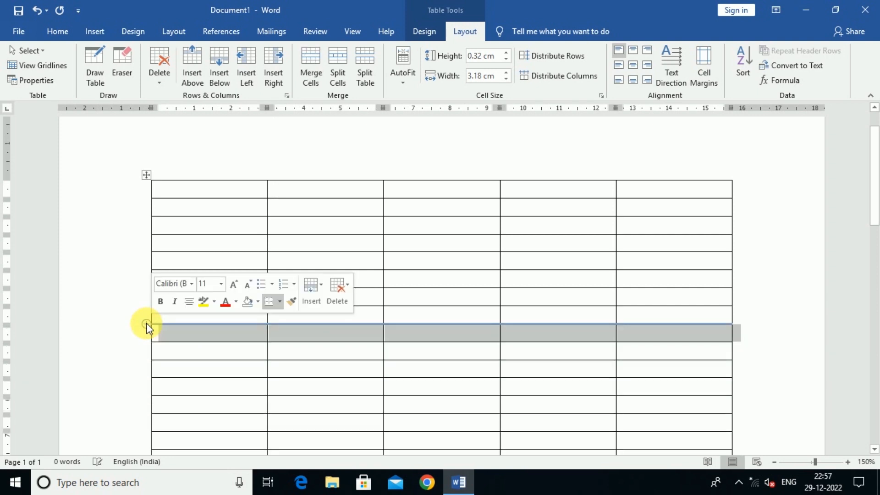
{"action": "left_click", "coordinate": [147, 323]}
{"action": "left_click", "coordinate": [146, 324]}
{"action": "scroll", "coordinate": [264, 254], "scroll_direction": "down", "scroll_amount": 5}
{"action": "left_click", "coordinate": [252, 221]}
{"action": "left_click", "coordinate": [148, 225]}
{"action": "left_click", "coordinate": [148, 225]}
{"action": "left_click", "coordinate": [148, 225]}
{"action": "left_click", "coordinate": [147, 224]}
{"action": "scroll", "coordinate": [252, 285], "scroll_direction": "up", "scroll_amount": 6}
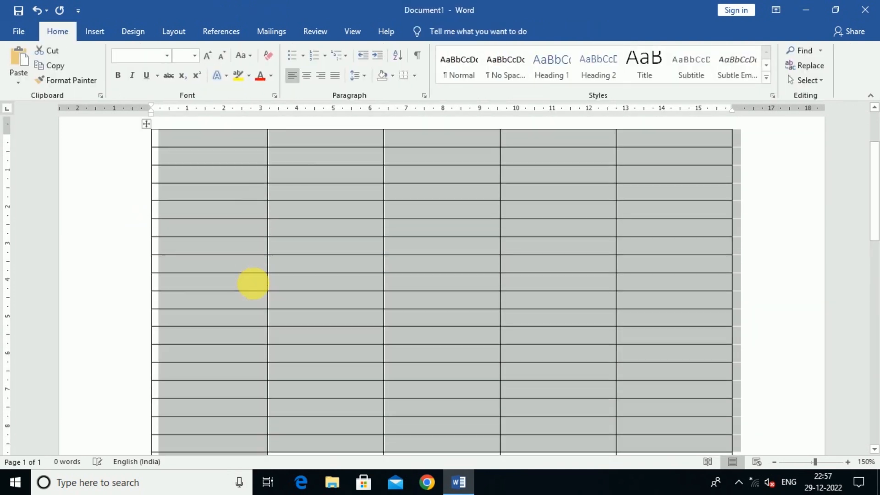
Clear the table selection and resize the five columns to about 1, 9, 0.8, 2.5 and 2.7 cm wide.
{"action": "left_click", "coordinate": [285, 285]}
{"action": "scroll", "coordinate": [269, 284], "scroll_direction": "down", "scroll_amount": 4}
{"action": "scroll", "coordinate": [269, 284], "scroll_direction": "down", "scroll_amount": 3}
{"action": "scroll", "coordinate": [270, 284], "scroll_direction": "up", "scroll_amount": 6}
{"action": "left_click", "coordinate": [300, 259]}
{"action": "scroll", "coordinate": [397, 281], "scroll_direction": "down", "scroll_amount": 2}
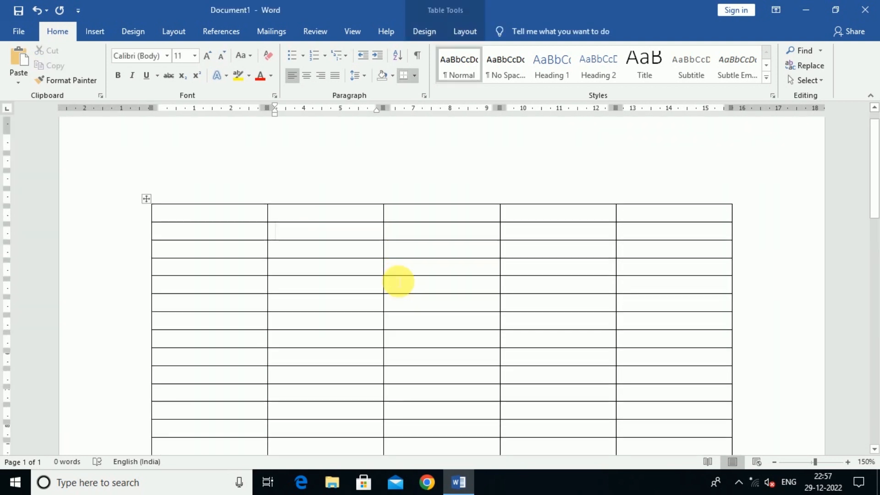
{"action": "scroll", "coordinate": [398, 286], "scroll_direction": "up", "scroll_amount": 2}
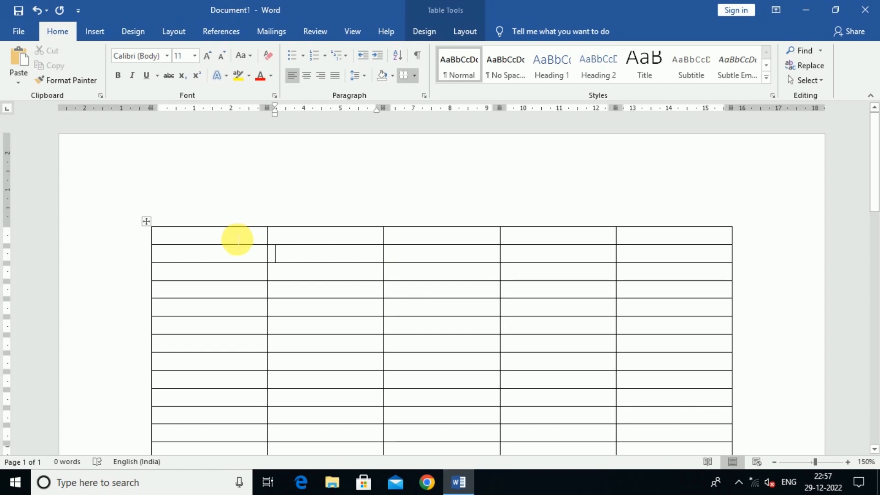
{"action": "left_click_drag", "start_coordinate": [276, 244], "coordinate": [188, 254]}
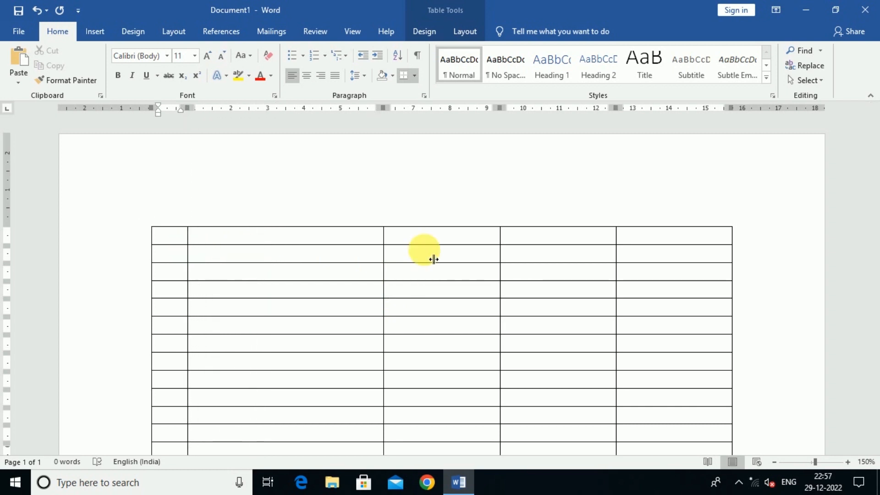
{"action": "left_click_drag", "start_coordinate": [616, 236], "coordinate": [635, 236]}
{"action": "left_click_drag", "start_coordinate": [499, 235], "coordinate": [552, 257]}
{"action": "left_click_drag", "start_coordinate": [384, 236], "coordinate": [516, 256]}
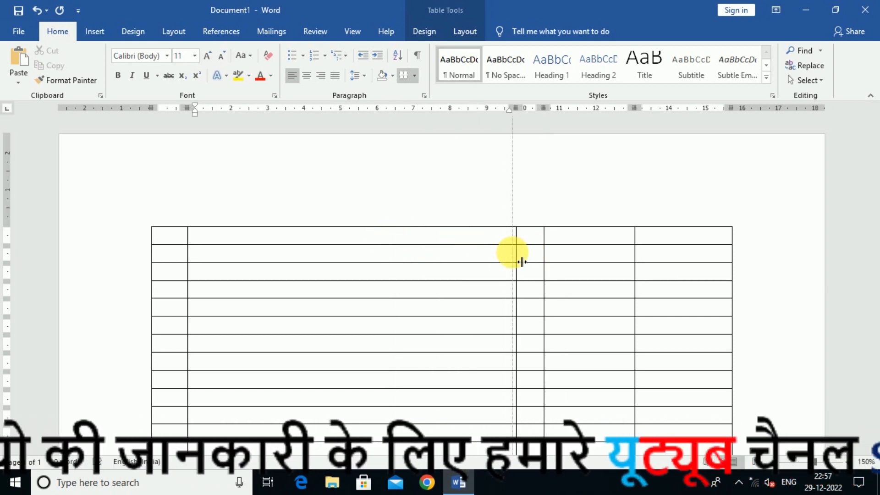
Fill the table's first row with the headings Date, Particular, Lf, Dr and Cr.
{"action": "left_click", "coordinate": [181, 244]}
{"action": "type", "text": "date"}
{"action": "key", "text": "Tab"}
{"action": "type", "text": "particular"}
{"action": "key", "text": "Tab"}
{"action": "type", "text": "lf"}
{"action": "key", "text": "Tab"}
{"action": "type", "text": "dr"}
{"action": "key", "text": "Tab"}
{"action": "type", "text": "cr"}
{"action": "key", "text": "Tab"}
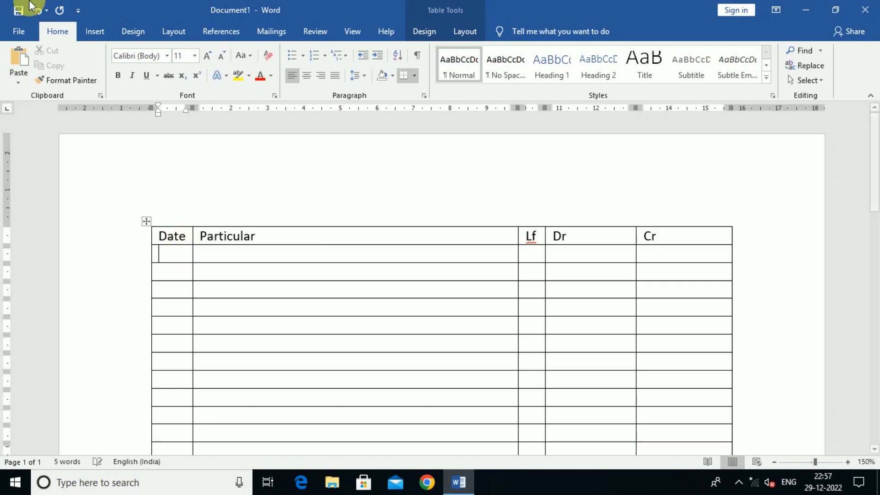
{"action": "scroll", "coordinate": [382, 281], "scroll_direction": "down", "scroll_amount": 3}
{"action": "scroll", "coordinate": [391, 285], "scroll_direction": "up", "scroll_amount": 3}
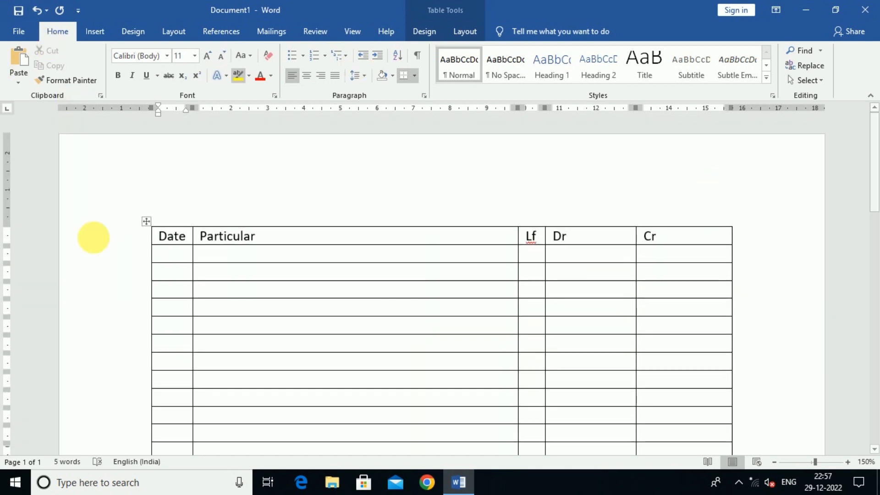
{"action": "scroll", "coordinate": [324, 310], "scroll_direction": "down", "scroll_amount": 3}
{"action": "scroll", "coordinate": [324, 310], "scroll_direction": "up", "scroll_amount": 3}
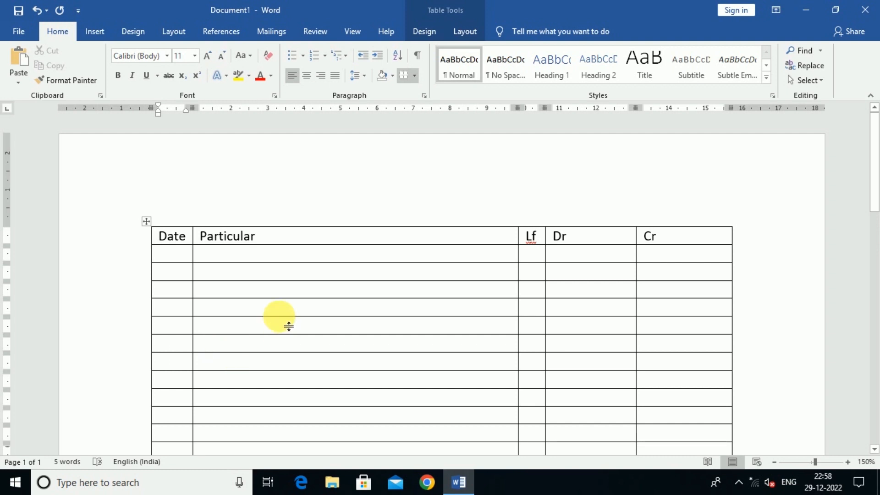
{"action": "scroll", "coordinate": [285, 320], "scroll_direction": "down", "scroll_amount": 3}
{"action": "scroll", "coordinate": [284, 321], "scroll_direction": "up", "scroll_amount": 3}
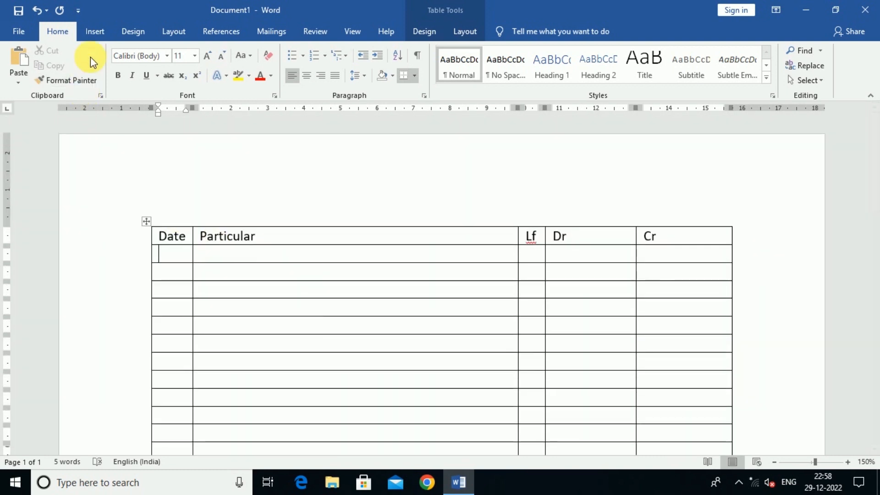
Place the cursor on the empty line below the table and browse the built-in Quick Tables without inserting one.
{"action": "left_click", "coordinate": [95, 31]}
{"action": "left_click", "coordinate": [97, 81]}
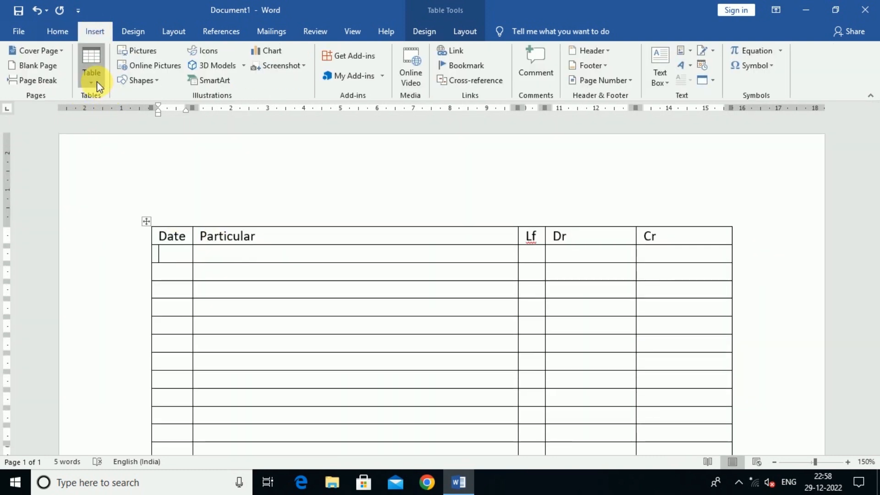
{"action": "left_click", "coordinate": [239, 321]}
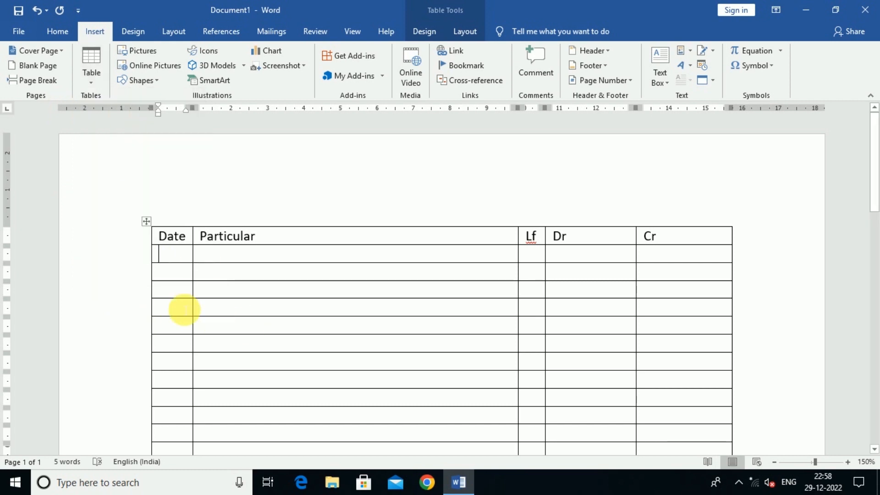
{"action": "scroll", "coordinate": [195, 289], "scroll_direction": "down", "scroll_amount": 10}
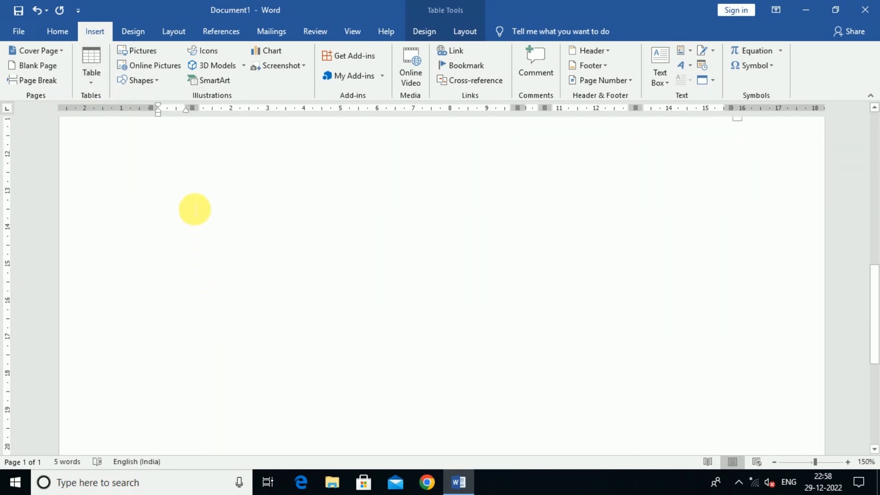
{"action": "scroll", "coordinate": [197, 243], "scroll_direction": "up", "scroll_amount": 4}
{"action": "left_click", "coordinate": [196, 238]}
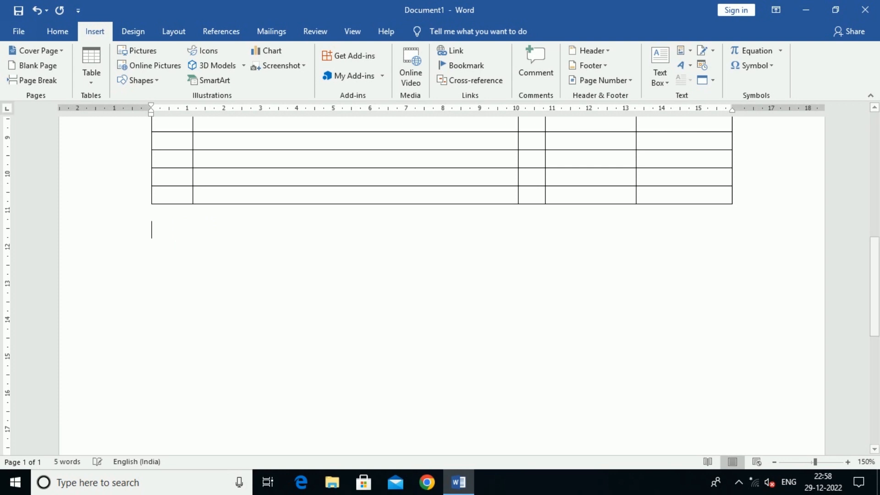
{"action": "left_click", "coordinate": [92, 78]}
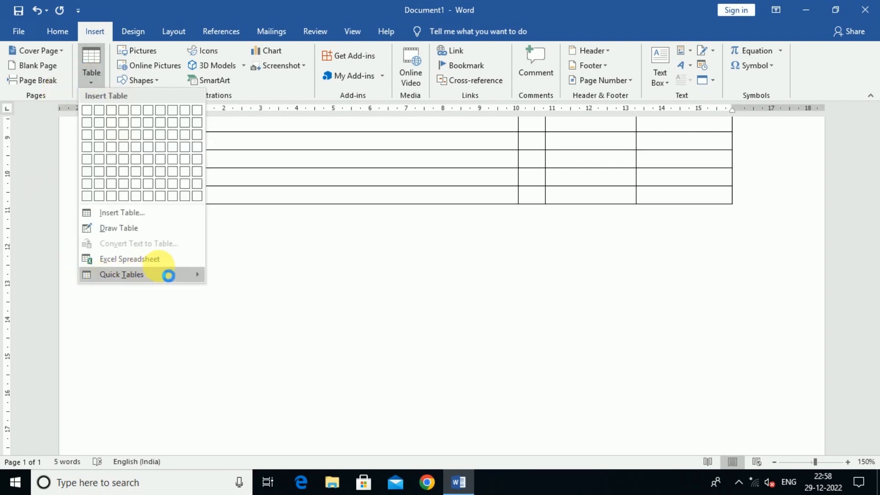
{"action": "left_click", "coordinate": [171, 274]}
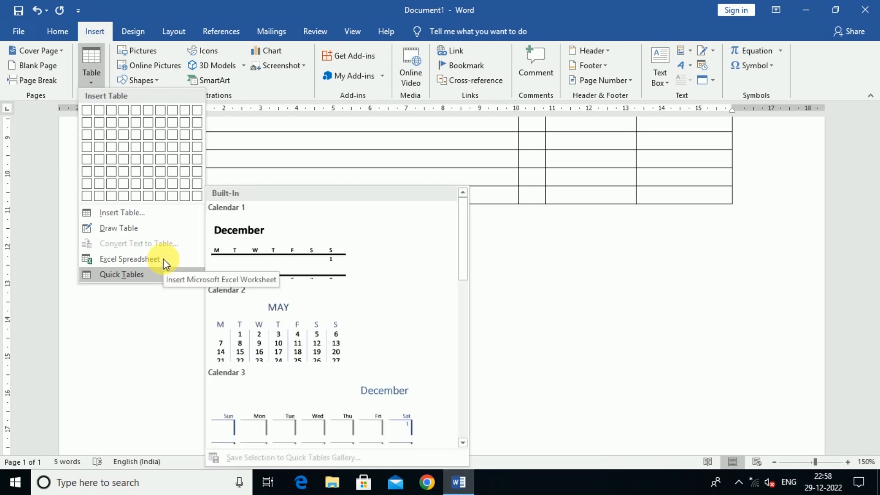
{"action": "scroll", "coordinate": [314, 336], "scroll_direction": "down", "scroll_amount": 8}
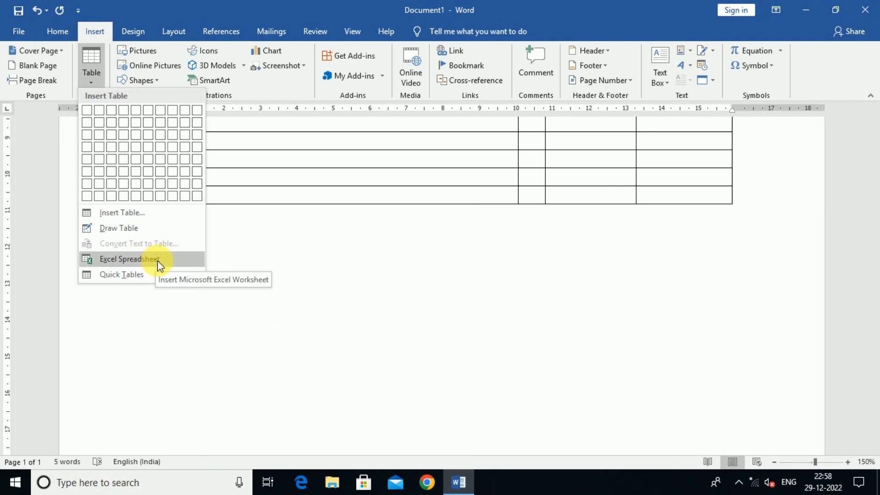
{"action": "left_click", "coordinate": [170, 277]}
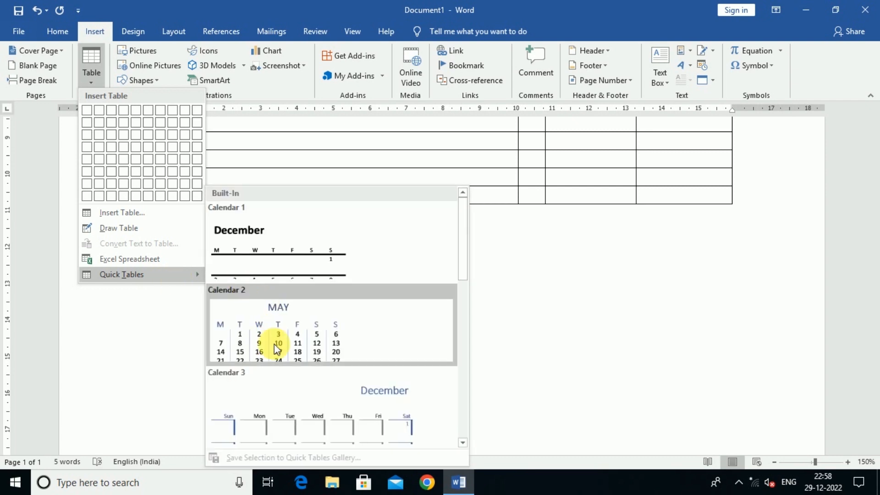
{"action": "scroll", "coordinate": [282, 362], "scroll_direction": "down", "scroll_amount": 8}
{"action": "left_click", "coordinate": [552, 297]}
{"action": "scroll", "coordinate": [373, 334], "scroll_direction": "up", "scroll_amount": 6}
{"action": "scroll", "coordinate": [376, 333], "scroll_direction": "down", "scroll_amount": 8}
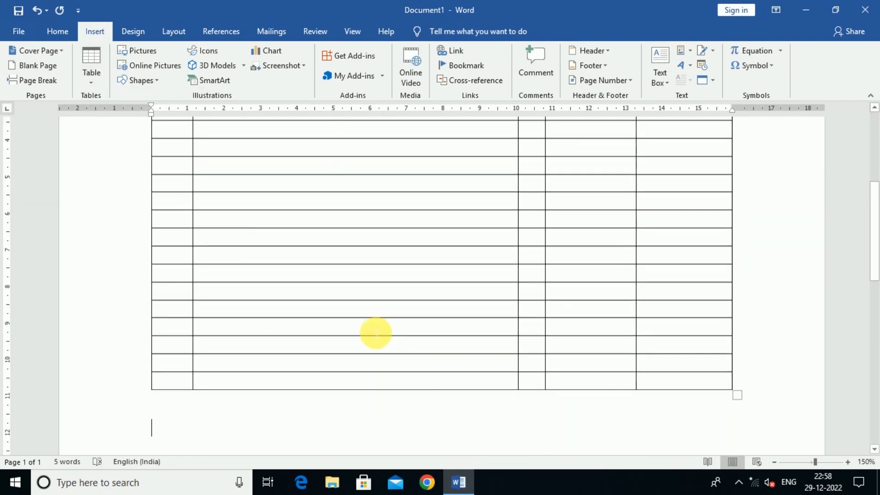
{"action": "scroll", "coordinate": [376, 333], "scroll_direction": "up", "scroll_amount": 3}
{"action": "scroll", "coordinate": [376, 333], "scroll_direction": "up", "scroll_amount": 5}
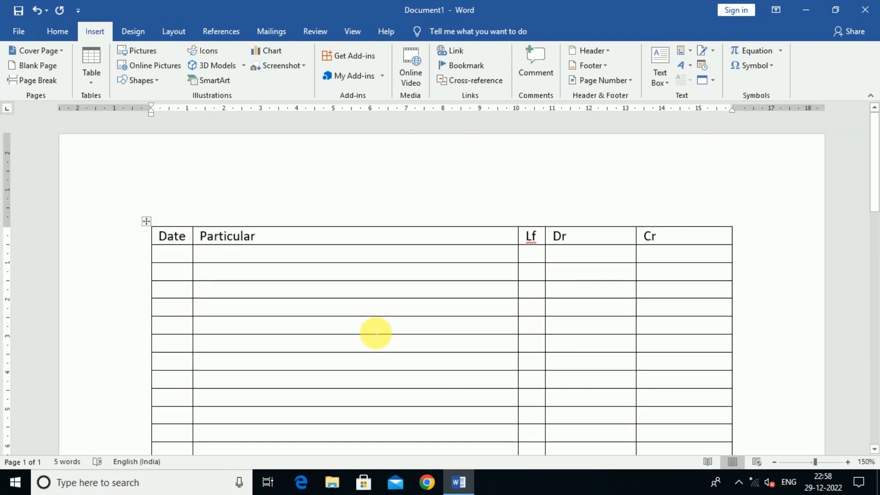
Look over the ledger table from its headings to its last row, and place the cursor in the Particular cell beneath the heading.
{"action": "scroll", "coordinate": [376, 333], "scroll_direction": "down", "scroll_amount": 6}
{"action": "scroll", "coordinate": [375, 333], "scroll_direction": "up", "scroll_amount": 6}
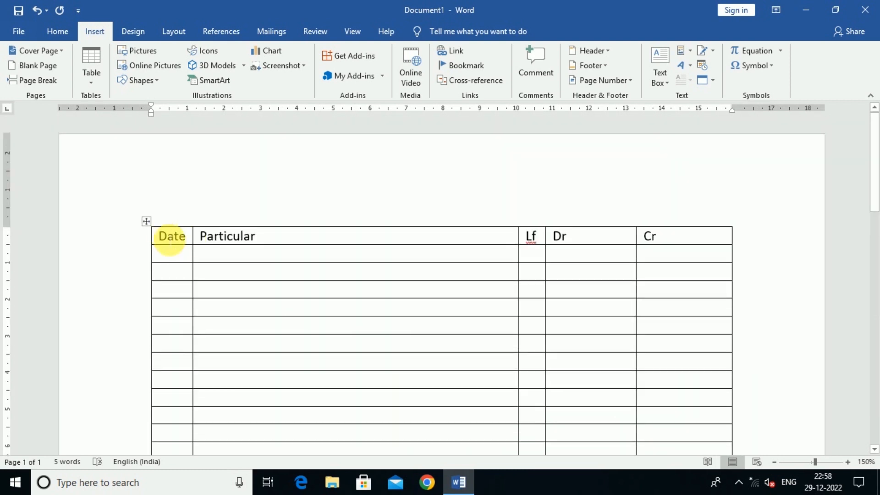
{"action": "scroll", "coordinate": [660, 314], "scroll_direction": "down", "scroll_amount": 6}
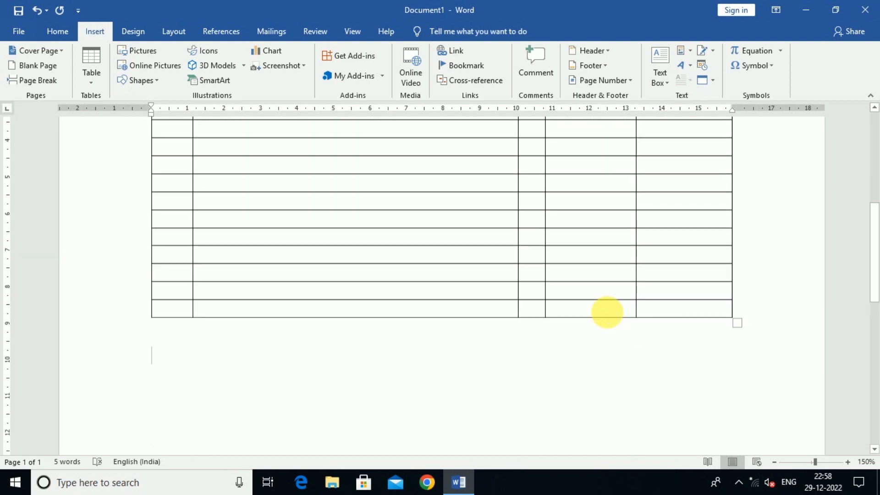
{"action": "scroll", "coordinate": [609, 312], "scroll_direction": "up", "scroll_amount": 6}
{"action": "left_click", "coordinate": [200, 260]}
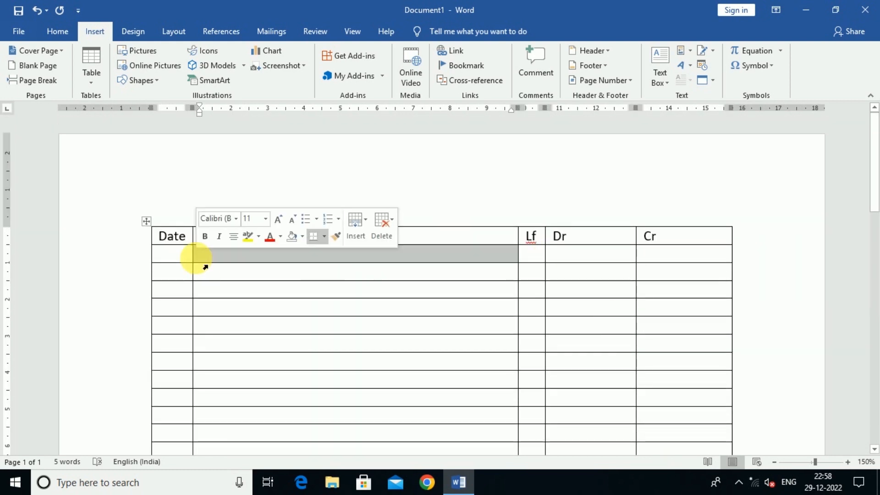
{"action": "left_click", "coordinate": [223, 257]}
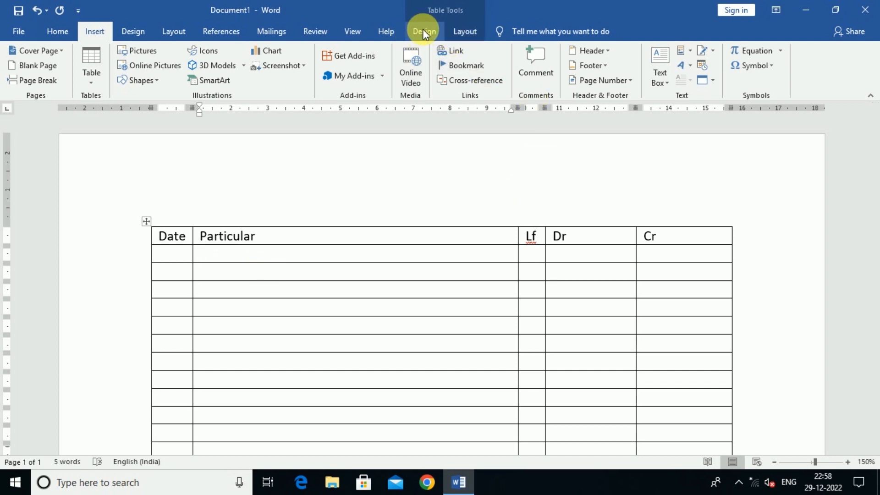
Examine the layout commands and the design options available for the ledger table.
{"action": "scroll", "coordinate": [305, 313], "scroll_direction": "down", "scroll_amount": 3}
{"action": "scroll", "coordinate": [306, 313], "scroll_direction": "down", "scroll_amount": 3}
{"action": "scroll", "coordinate": [307, 312], "scroll_direction": "up", "scroll_amount": 3}
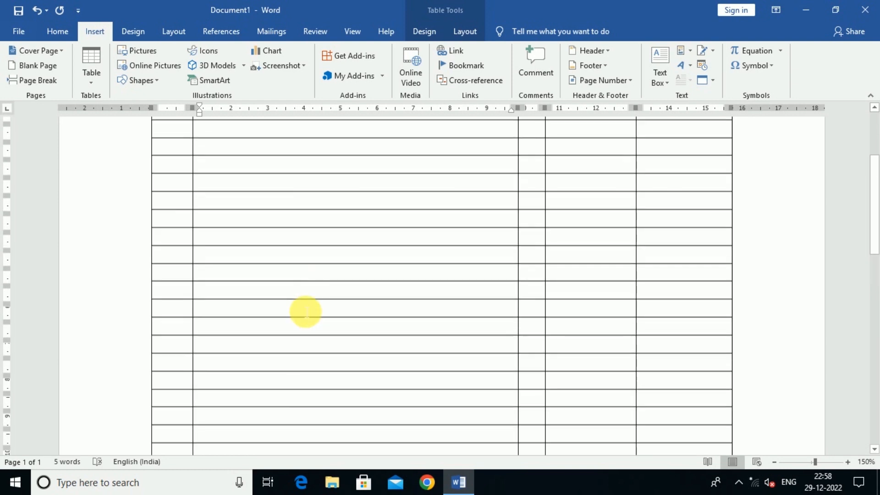
{"action": "scroll", "coordinate": [460, 315], "scroll_direction": "up", "scroll_amount": 3}
{"action": "left_click", "coordinate": [463, 31]}
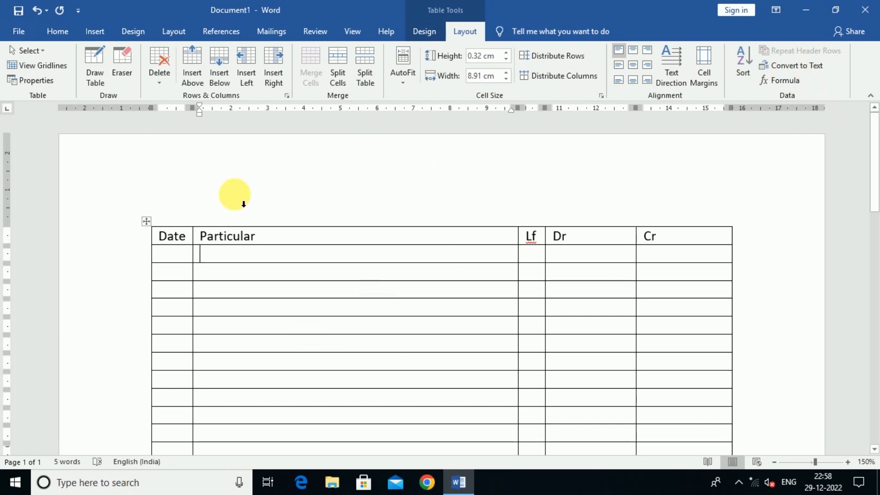
{"action": "scroll", "coordinate": [316, 254], "scroll_direction": "down", "scroll_amount": 3}
{"action": "scroll", "coordinate": [321, 257], "scroll_direction": "up", "scroll_amount": 5}
{"action": "scroll", "coordinate": [315, 251], "scroll_direction": "down", "scroll_amount": 3}
{"action": "scroll", "coordinate": [320, 255], "scroll_direction": "up", "scroll_amount": 3}
{"action": "left_click", "coordinate": [420, 32]}
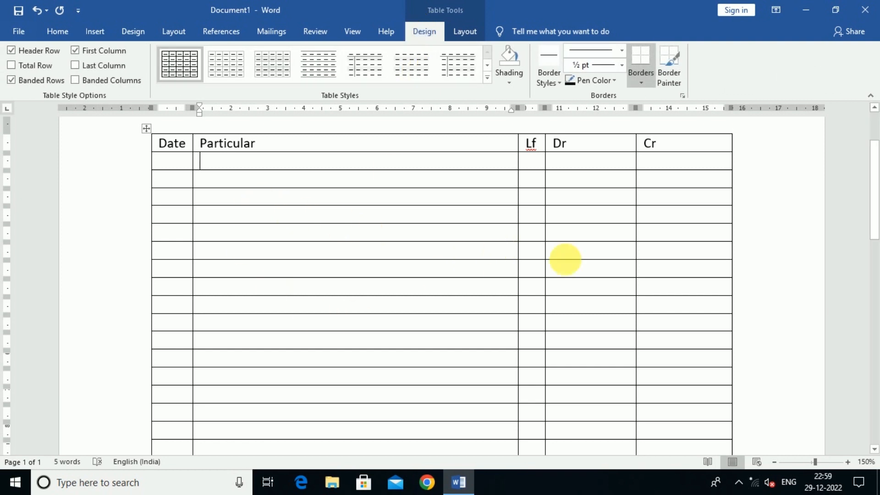
Apply the light blue grid table style with a solid header row, solid first column and banded rows to the whole table.
{"action": "left_click", "coordinate": [146, 129]}
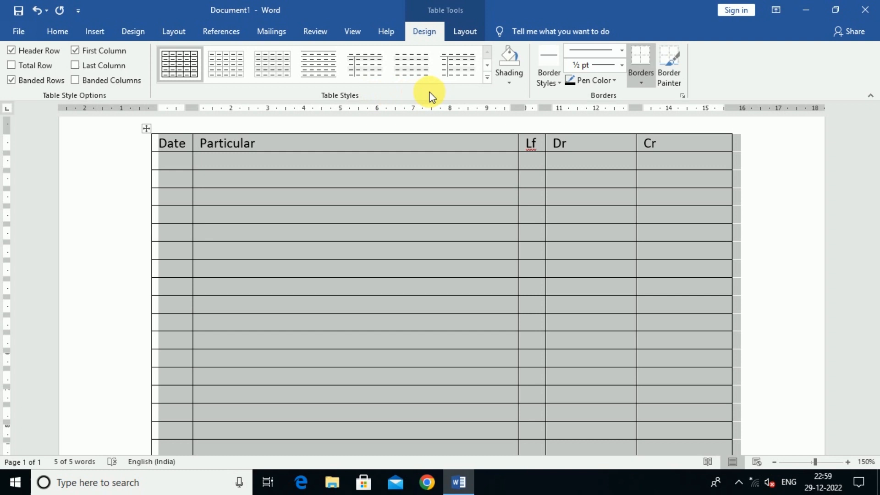
{"action": "left_click", "coordinate": [486, 83]}
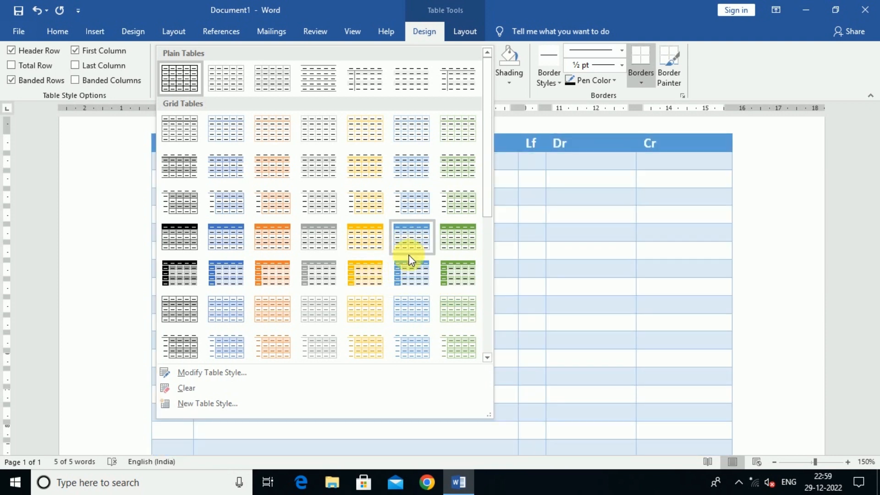
{"action": "left_click", "coordinate": [409, 273]}
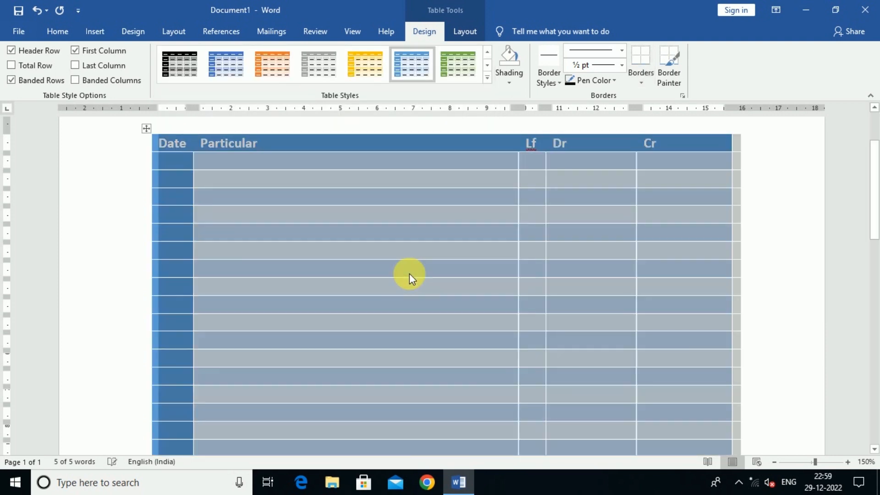
{"action": "scroll", "coordinate": [411, 256], "scroll_direction": "down", "scroll_amount": 5}
{"action": "left_click", "coordinate": [403, 218]}
{"action": "scroll", "coordinate": [402, 219], "scroll_direction": "up", "scroll_amount": 7}
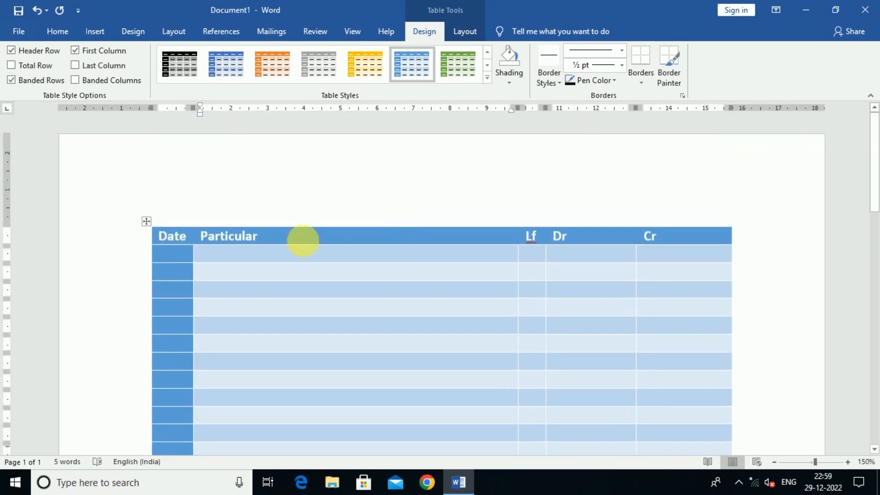
Apply the black and grey grid style with a solid black header row and first column to the table.
{"action": "scroll", "coordinate": [603, 324], "scroll_direction": "down", "scroll_amount": 1}
{"action": "scroll", "coordinate": [603, 324], "scroll_direction": "up", "scroll_amount": 1}
{"action": "scroll", "coordinate": [603, 324], "scroll_direction": "down", "scroll_amount": 3}
{"action": "scroll", "coordinate": [315, 326], "scroll_direction": "up", "scroll_amount": 1}
{"action": "scroll", "coordinate": [320, 331], "scroll_direction": "up", "scroll_amount": 1}
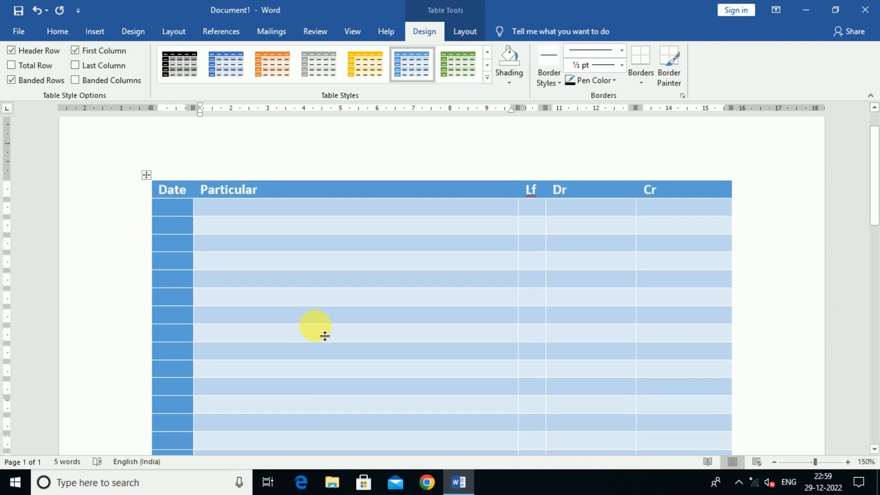
{"action": "left_click", "coordinate": [185, 68]}
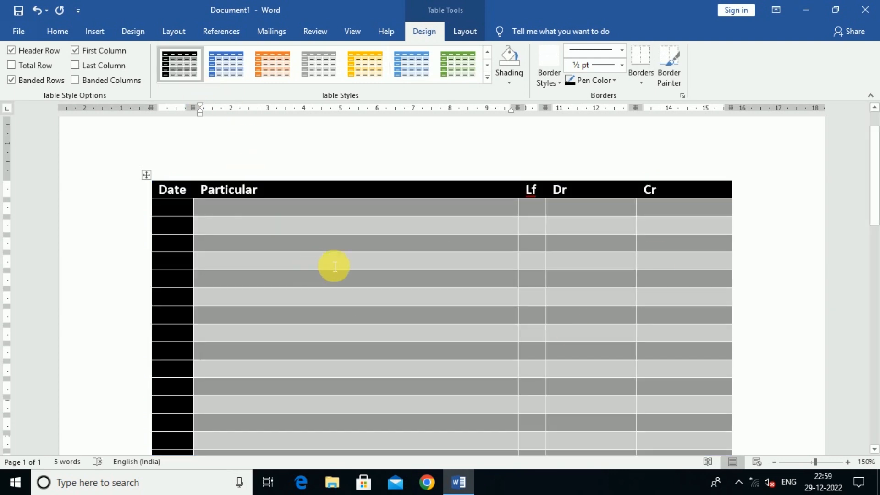
{"action": "scroll", "coordinate": [334, 266], "scroll_direction": "down", "scroll_amount": 1}
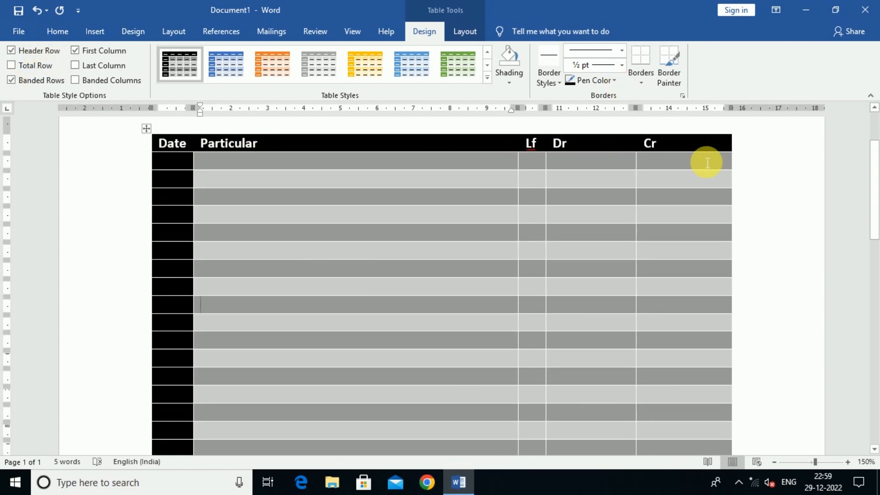
Toggle the table's Header Row, First Column and Last Column style options, returning each to its original setting.
{"action": "left_click", "coordinate": [8, 52]}
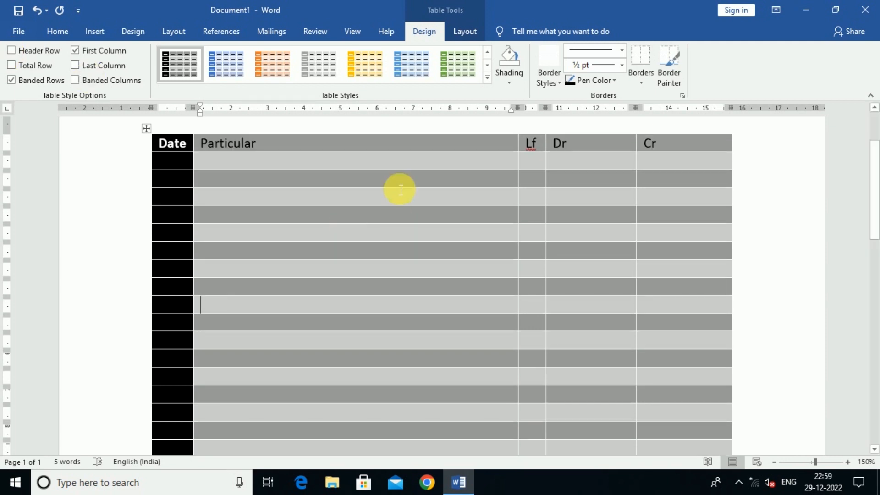
{"action": "left_click", "coordinate": [17, 50]}
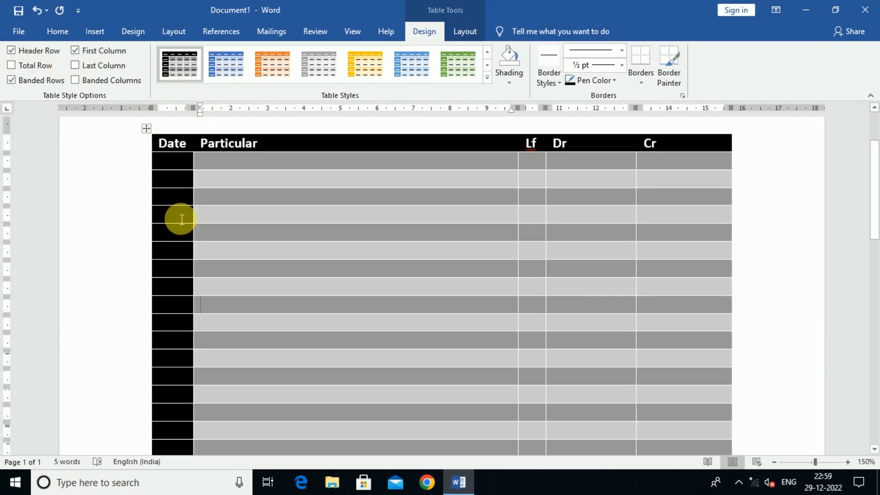
{"action": "left_click", "coordinate": [79, 47]}
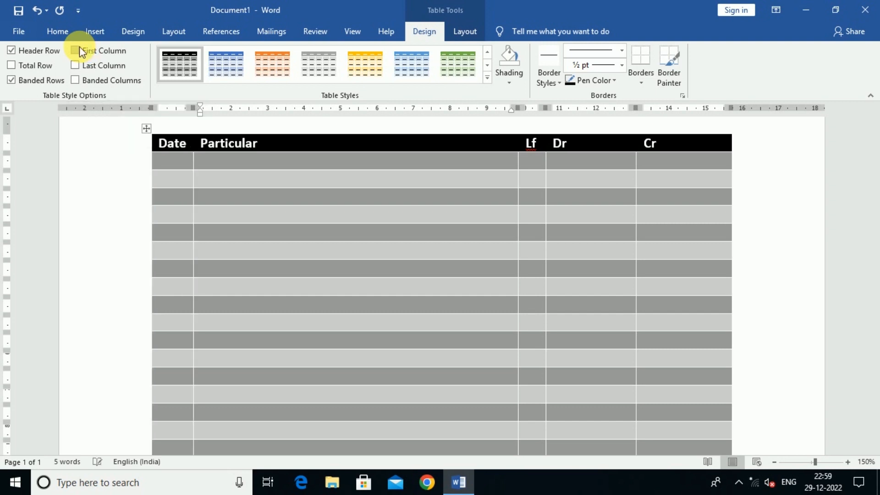
{"action": "left_click", "coordinate": [79, 47]}
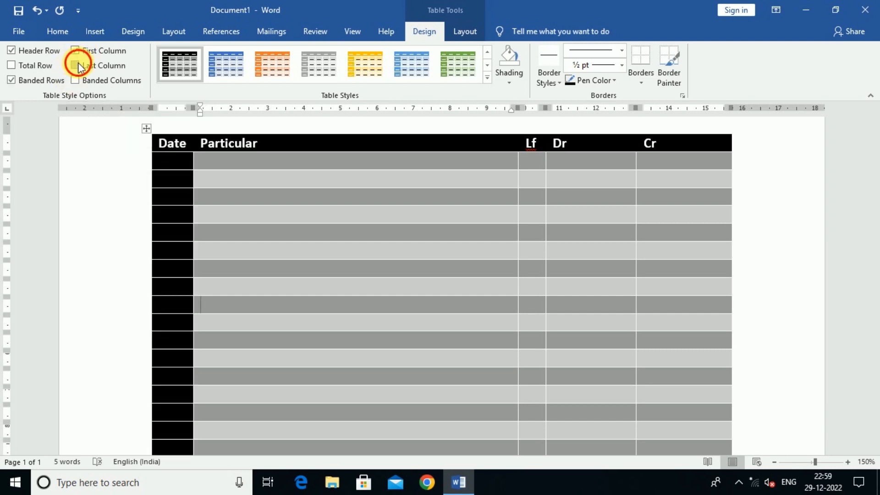
{"action": "left_click", "coordinate": [77, 66]}
{"action": "left_click", "coordinate": [79, 65]}
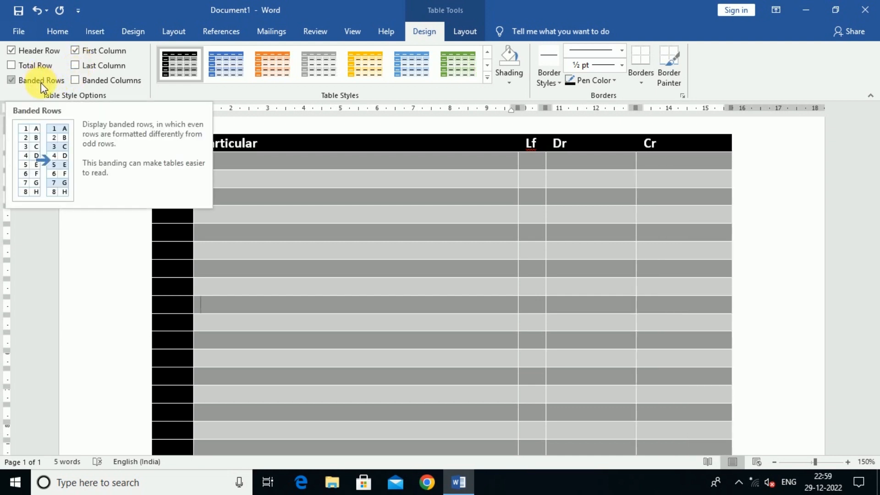
Switch the table between Banded Rows and Banded Columns twice, ending with only Banded Rows enabled.
{"action": "left_click", "coordinate": [77, 80]}
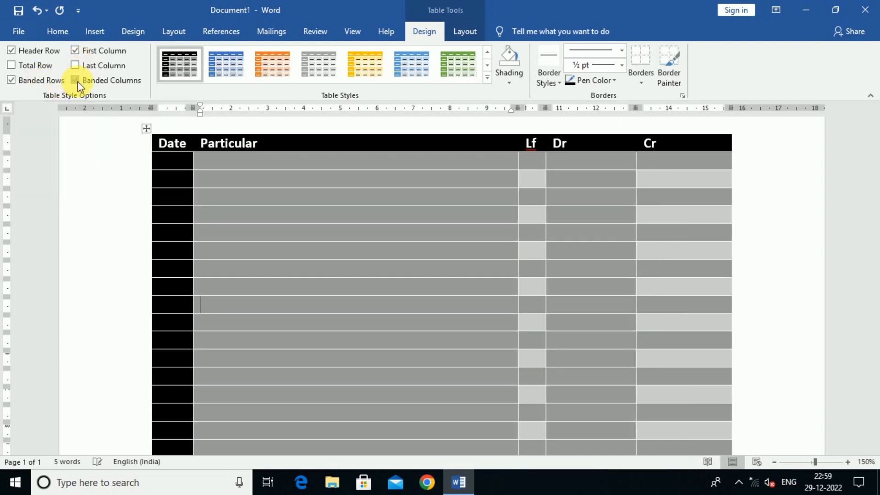
{"action": "left_click", "coordinate": [30, 82]}
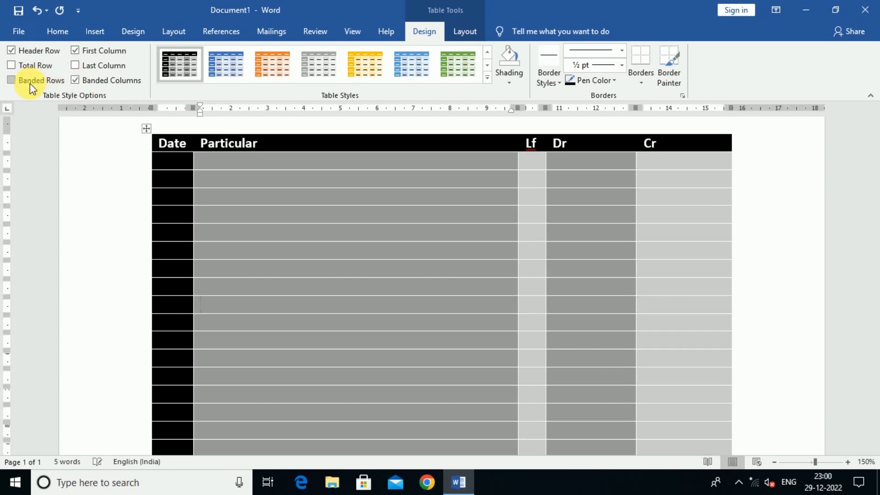
{"action": "left_click", "coordinate": [30, 84]}
{"action": "left_click", "coordinate": [75, 81]}
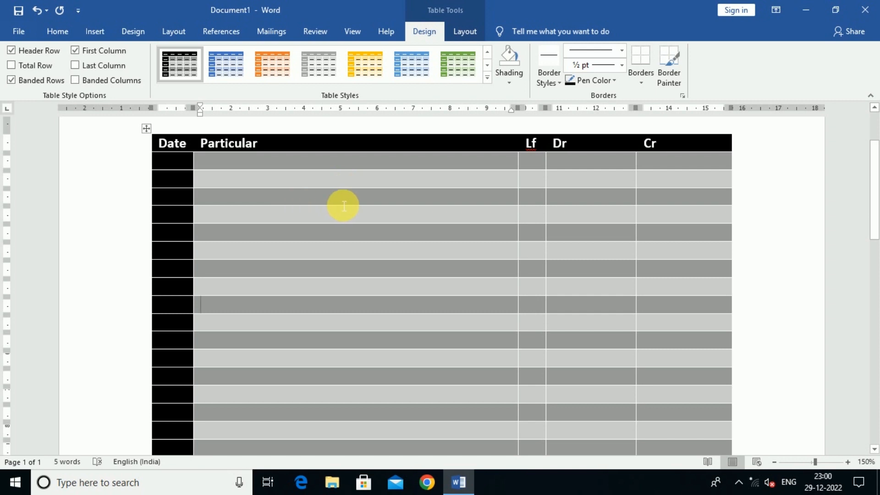
{"action": "left_click", "coordinate": [77, 81]}
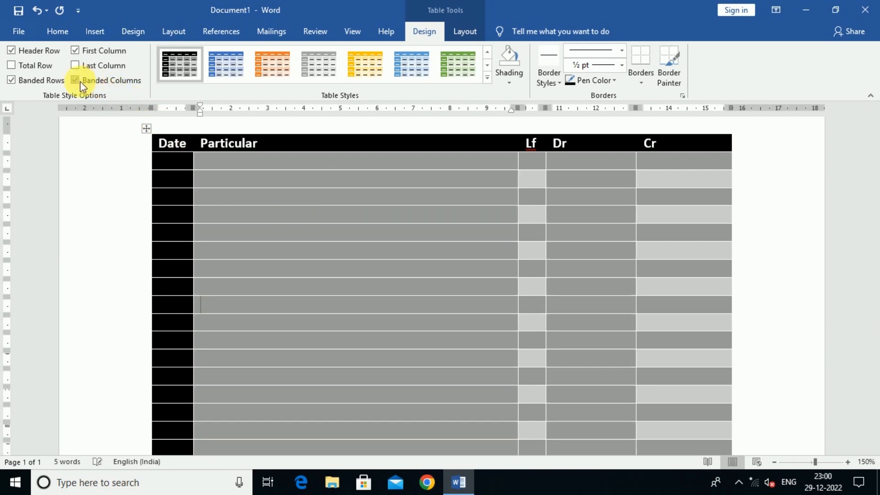
{"action": "left_click", "coordinate": [36, 86]}
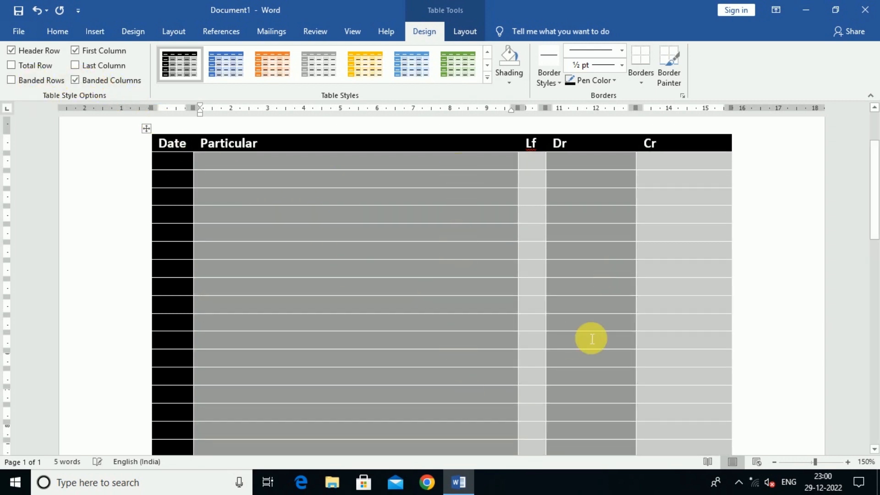
{"action": "left_click", "coordinate": [87, 81]}
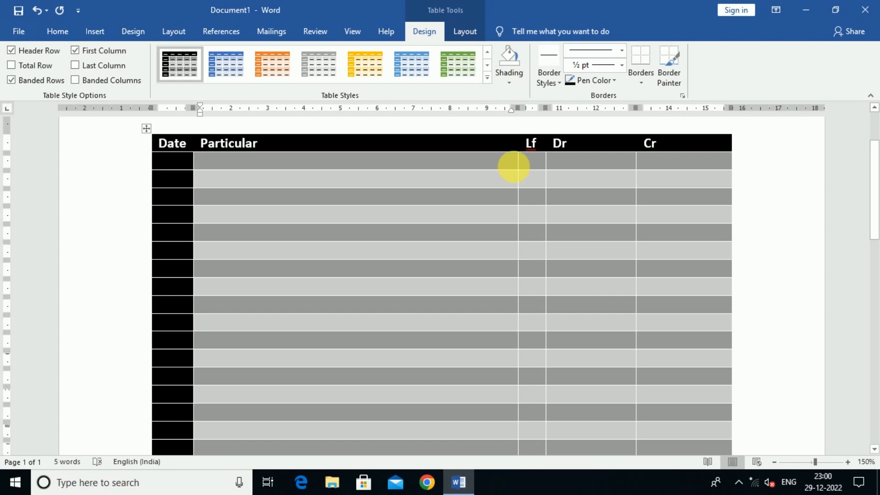
Shade the table's header row with the standard dark blue colour.
{"action": "left_click_drag", "start_coordinate": [698, 149], "coordinate": [201, 158]}
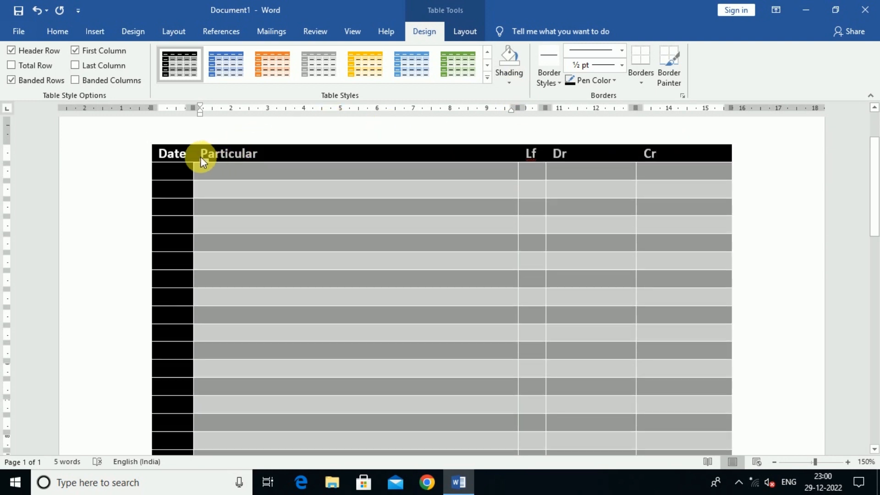
{"action": "left_click", "coordinate": [509, 83]}
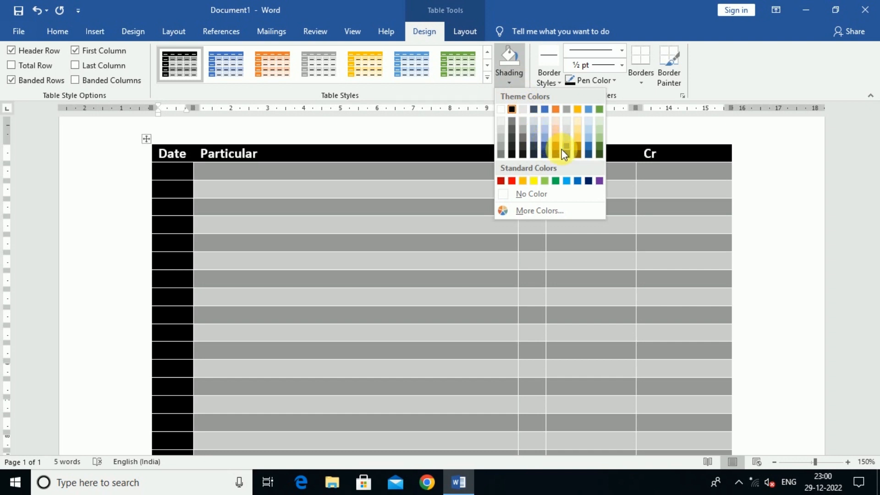
{"action": "left_click", "coordinate": [587, 181]}
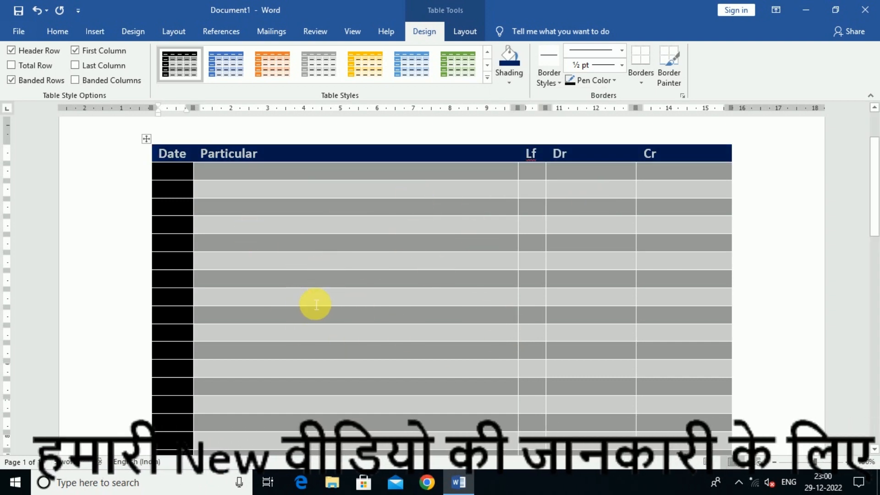
Try a custom dark green for the header row shading, view the standard colour palette, and cancel without applying a colour.
{"action": "left_click", "coordinate": [510, 81]}
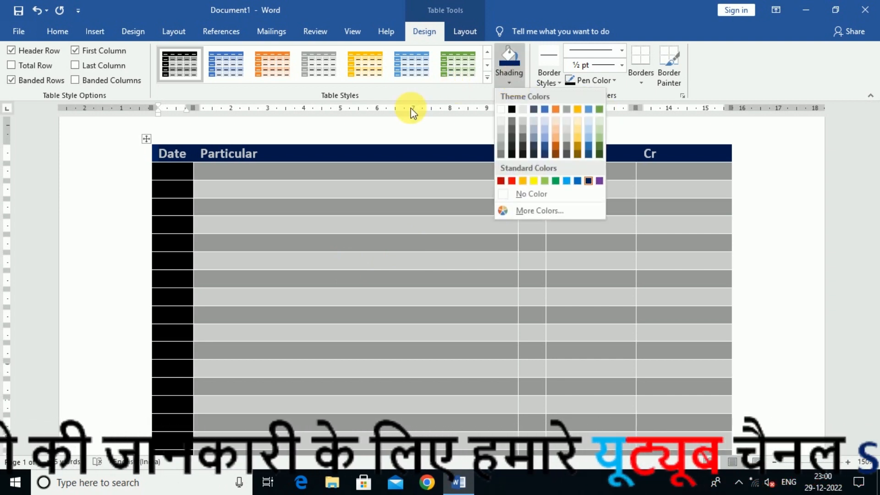
{"action": "left_click", "coordinate": [559, 213]}
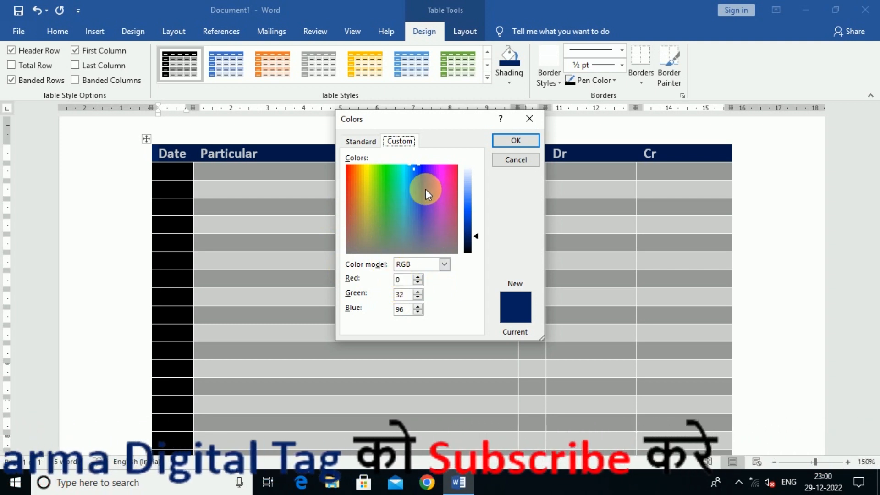
{"action": "left_click", "coordinate": [387, 195]}
{"action": "mouse_move", "coordinate": [383, 196]}
{"action": "left_mouse_down"}
{"action": "mouse_move", "coordinate": [393, 218]}
{"action": "mouse_move", "coordinate": [426, 229]}
{"action": "mouse_move", "coordinate": [389, 227]}
{"action": "mouse_move", "coordinate": [384, 213]}
{"action": "left_mouse_up"}
{"action": "left_click", "coordinate": [360, 143]}
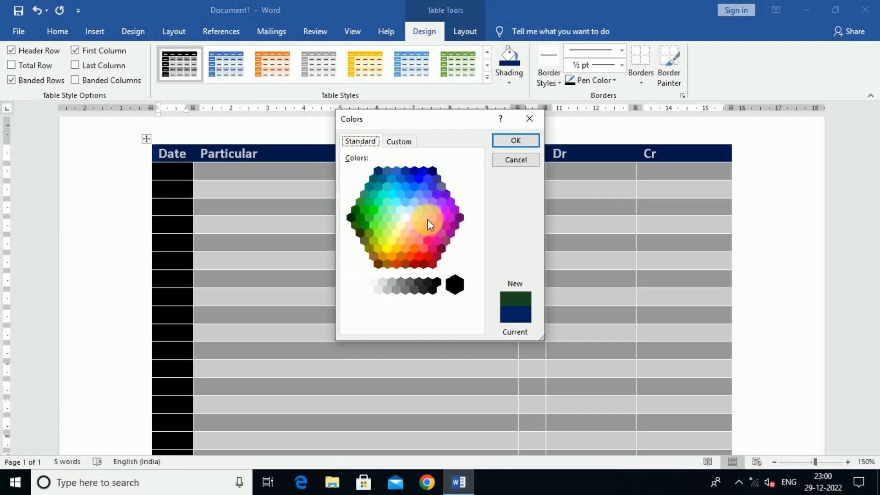
{"action": "left_click", "coordinate": [516, 158]}
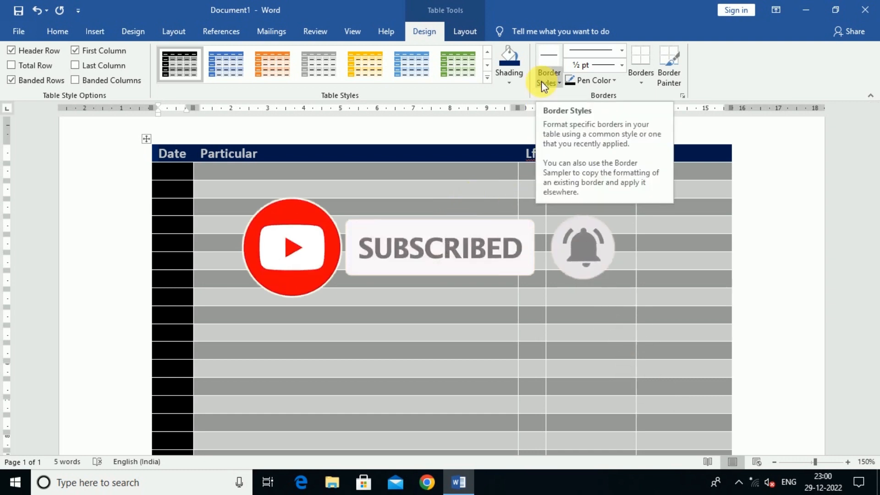
Paint the 1 ½ pt solid black theme border along one row line in the Particular column.
{"action": "scroll", "coordinate": [484, 279], "scroll_direction": "down", "scroll_amount": 5}
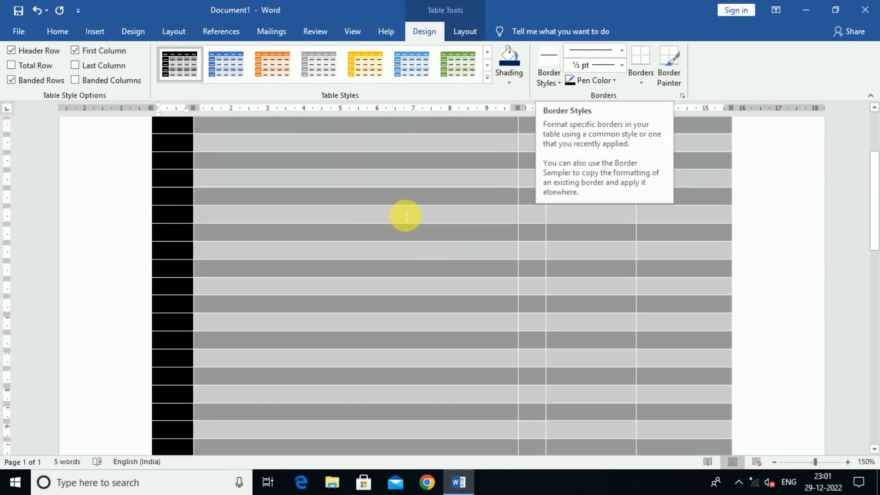
{"action": "scroll", "coordinate": [436, 233], "scroll_direction": "up", "scroll_amount": 9}
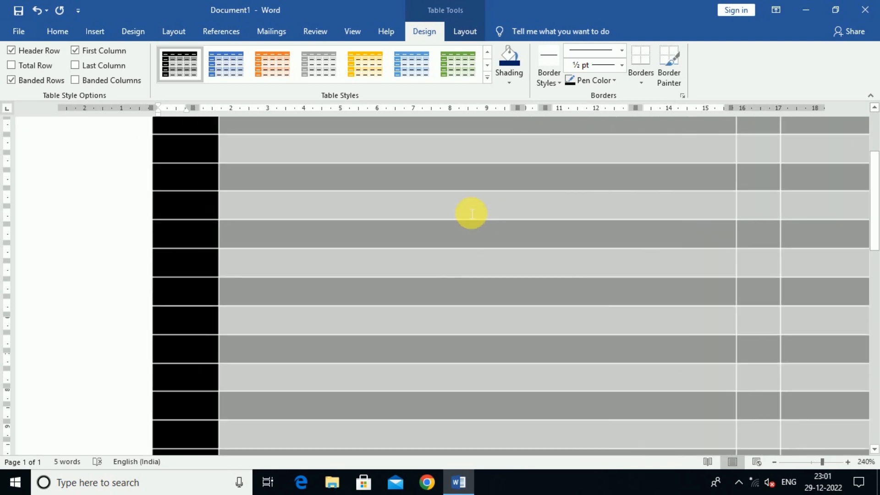
{"action": "scroll", "coordinate": [570, 172], "scroll_direction": "down", "scroll_amount": 1}
{"action": "left_click", "coordinate": [549, 78]}
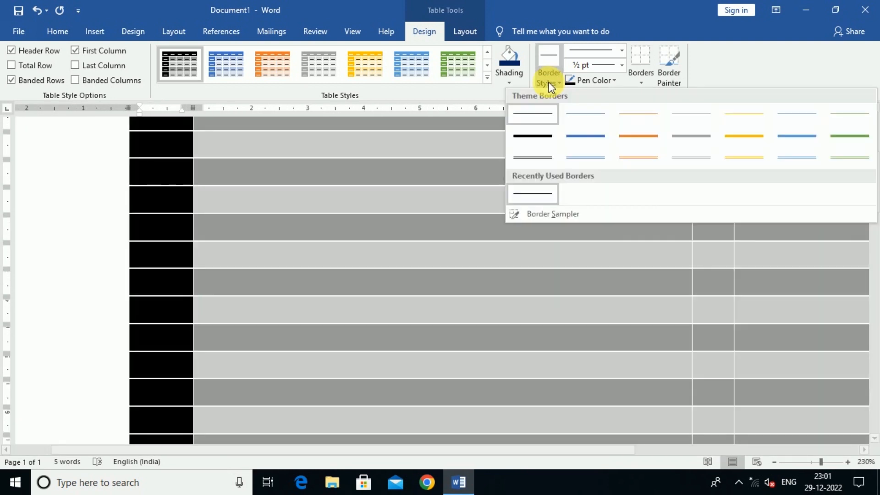
{"action": "left_click", "coordinate": [532, 136]}
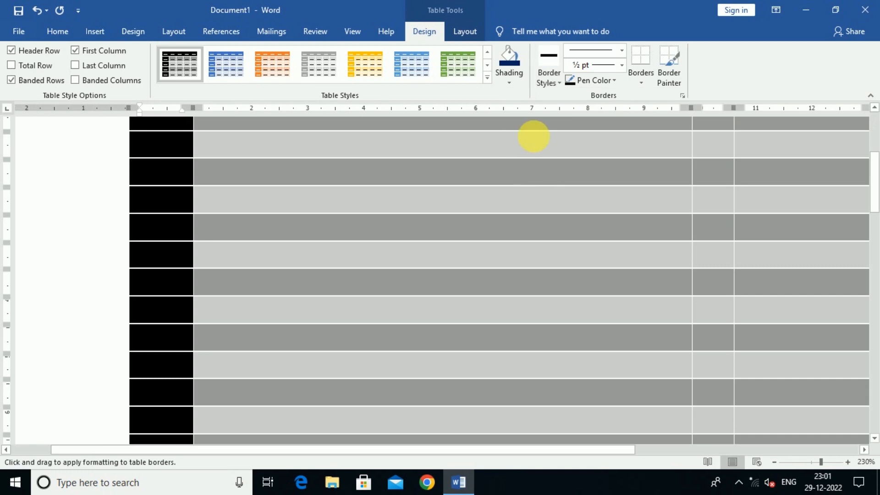
{"action": "left_click", "coordinate": [429, 212]}
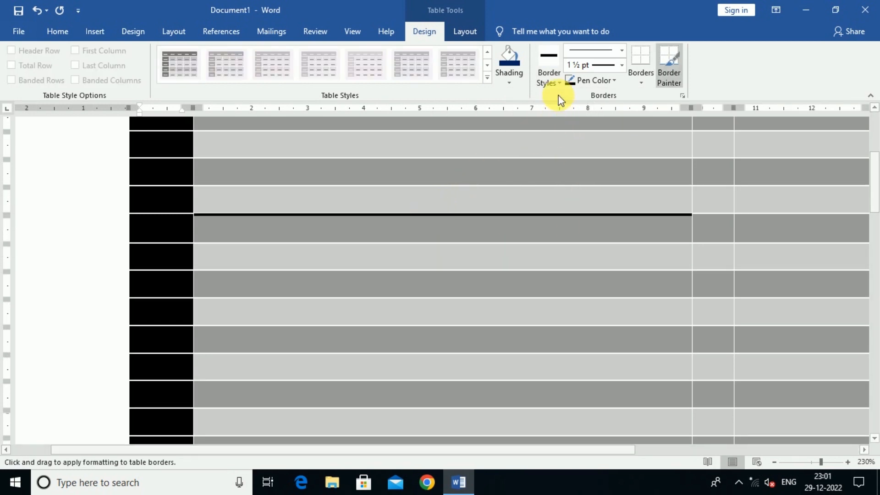
Paint a ½ pt single black border along the row line just below the thick one, and toggle the Border Painter off and on.
{"action": "left_click", "coordinate": [552, 76]}
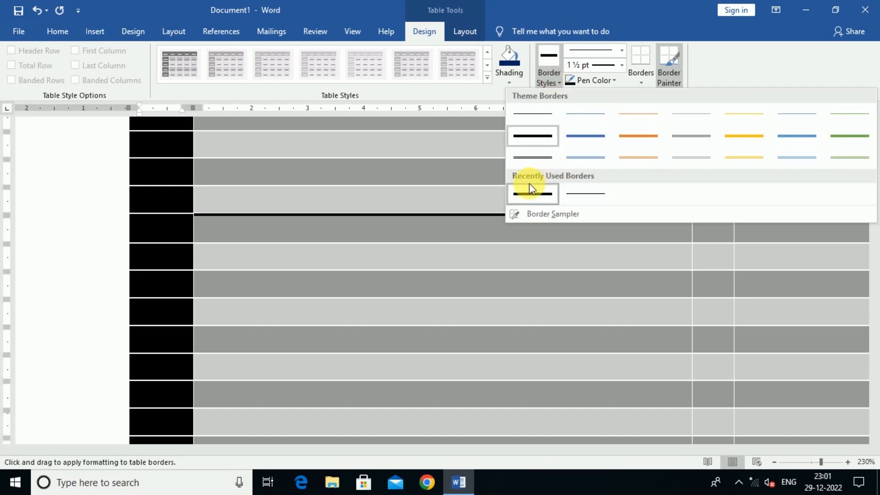
{"action": "left_click", "coordinate": [582, 194]}
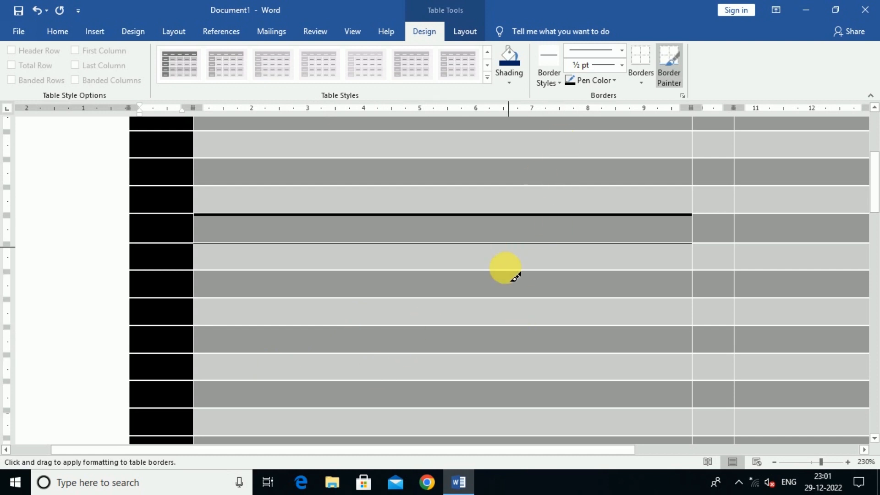
{"action": "left_click", "coordinate": [669, 69]}
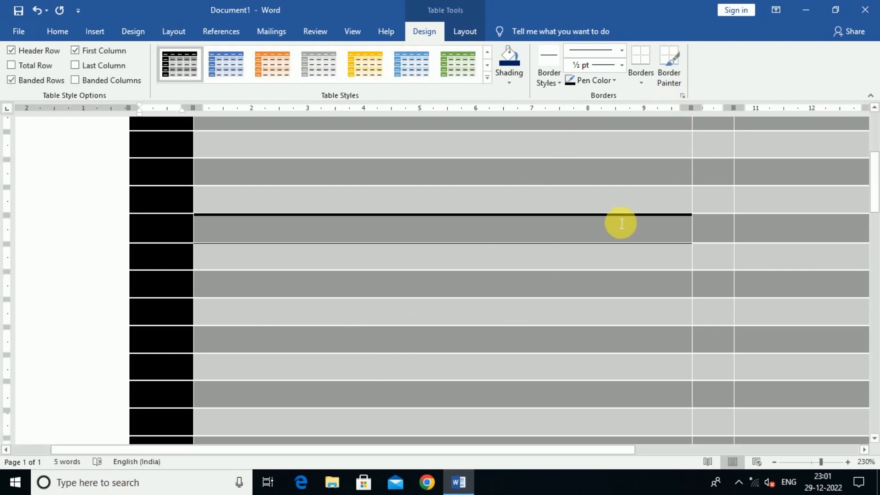
{"action": "left_click", "coordinate": [676, 69]}
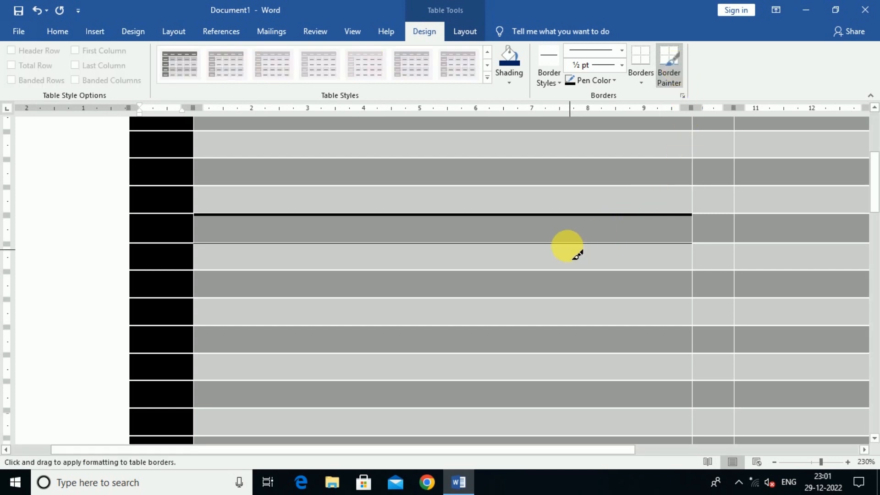
Paint ½ pt double black borders over both painted row lines and along the row line beneath them, extending across the columns beyond Particular.
{"action": "left_click", "coordinate": [555, 79]}
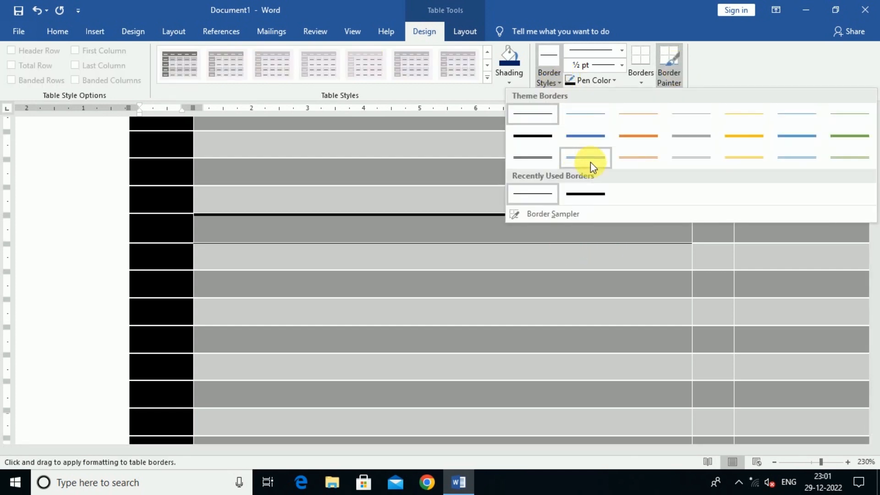
{"action": "left_click", "coordinate": [534, 158]}
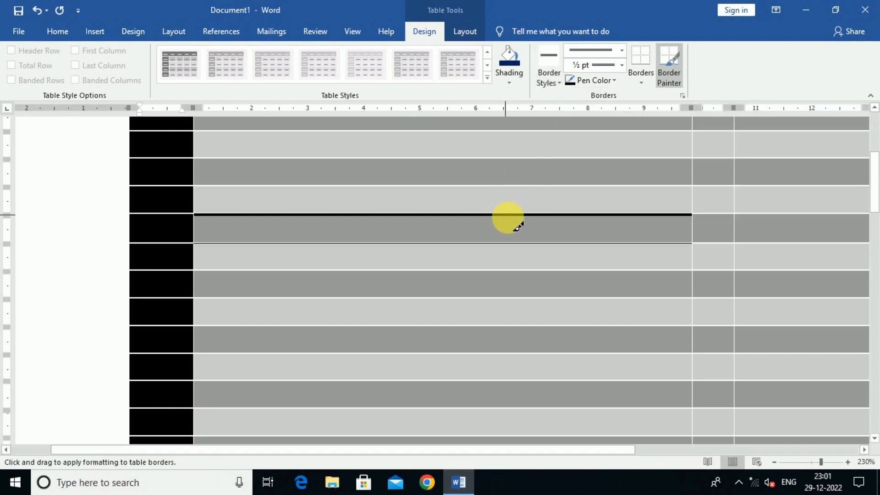
{"action": "left_click", "coordinate": [525, 214]}
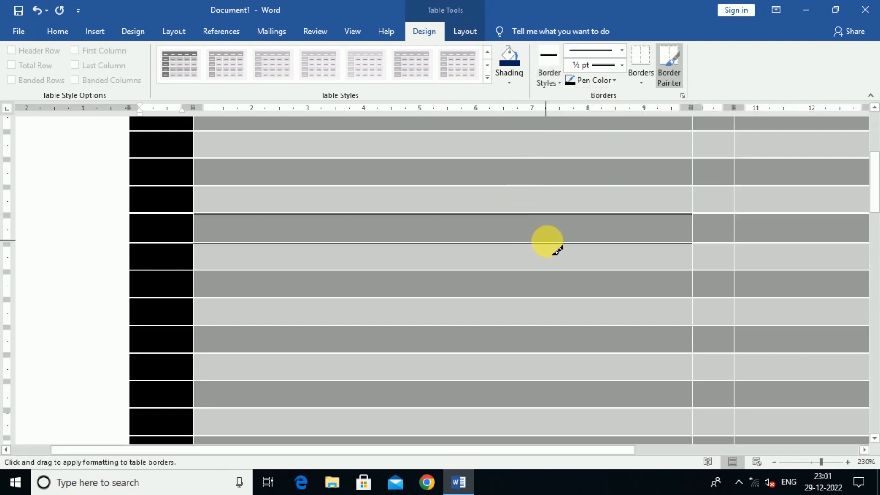
{"action": "left_click", "coordinate": [566, 243]}
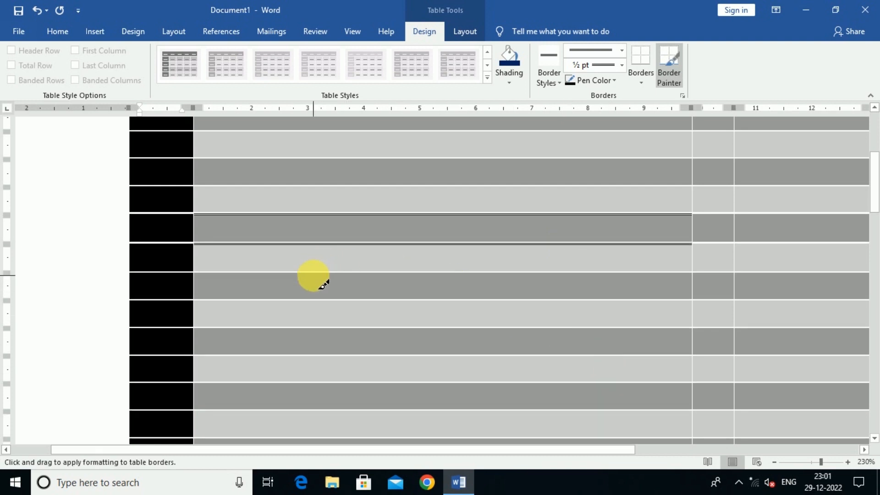
{"action": "mouse_move", "coordinate": [320, 280]}
{"action": "left_mouse_down"}
{"action": "mouse_move", "coordinate": [711, 277]}
{"action": "mouse_move", "coordinate": [769, 267]}
{"action": "left_mouse_up"}
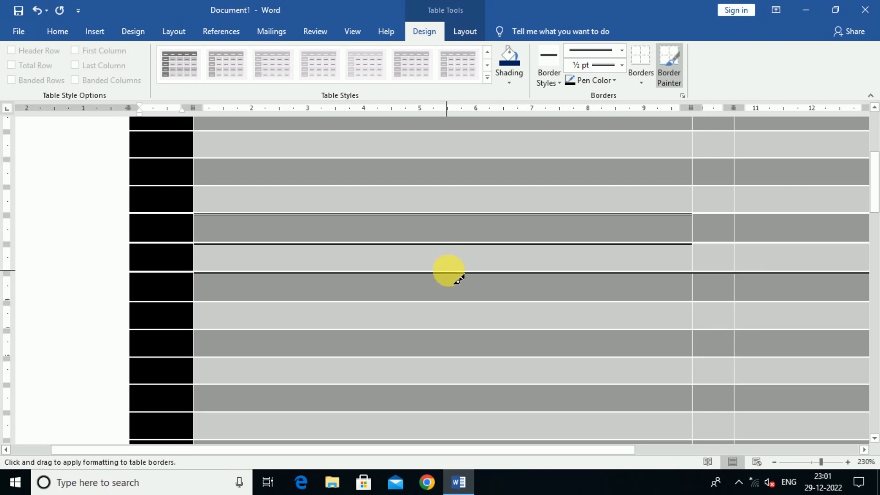
Set the border style to the 1 ½ pt solid black theme line and turn off the Border Painter.
{"action": "left_click", "coordinate": [556, 83]}
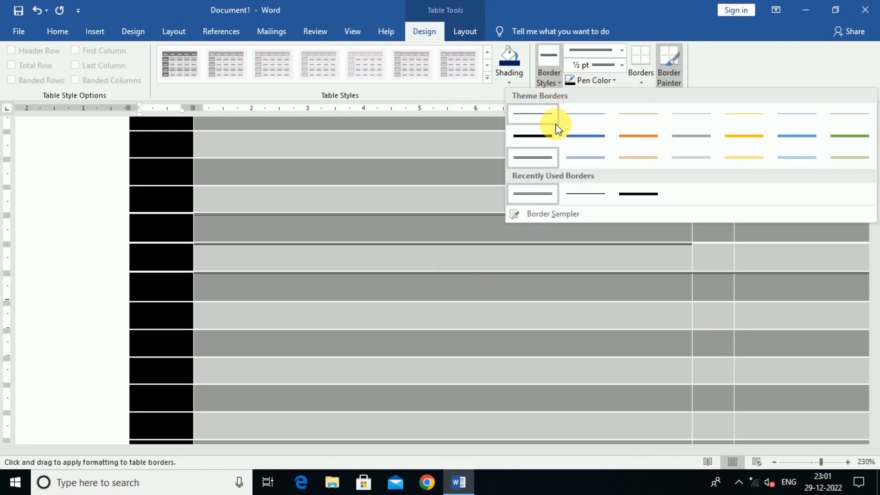
{"action": "left_click", "coordinate": [532, 137]}
{"action": "scroll", "coordinate": [550, 151], "scroll_direction": "down", "scroll_amount": 5}
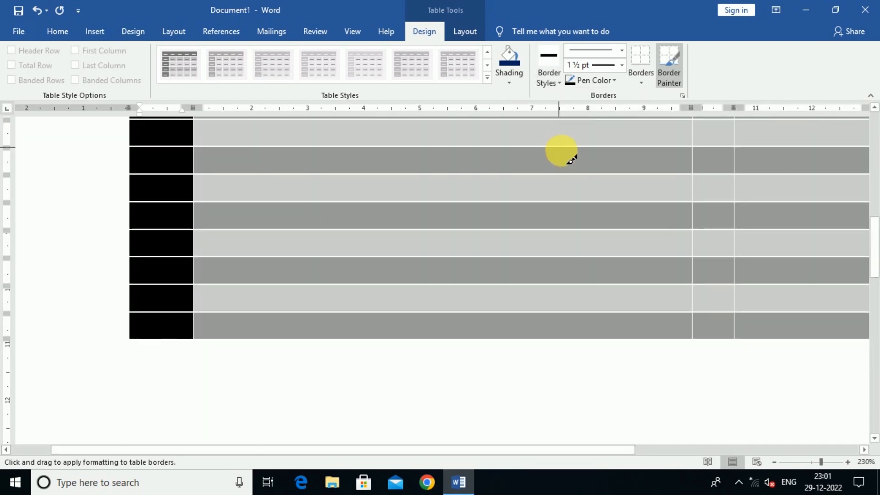
{"action": "scroll", "coordinate": [571, 160], "scroll_direction": "up", "scroll_amount": 2}
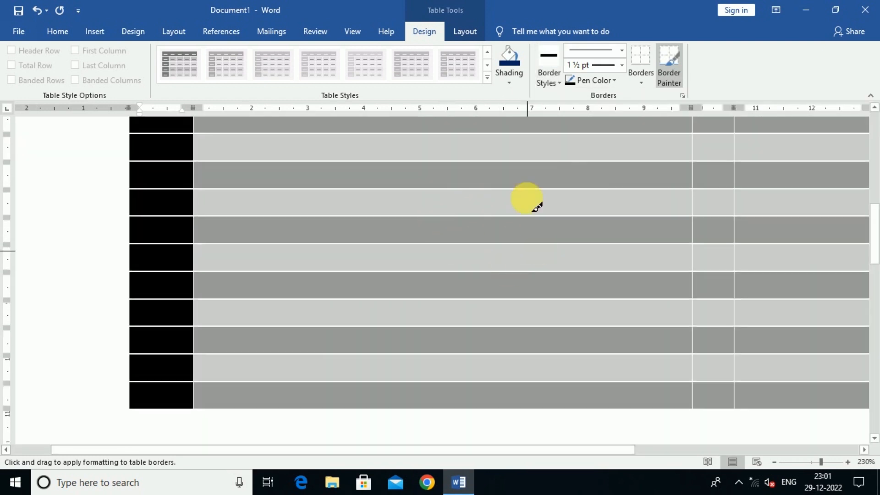
{"action": "left_click", "coordinate": [667, 66]}
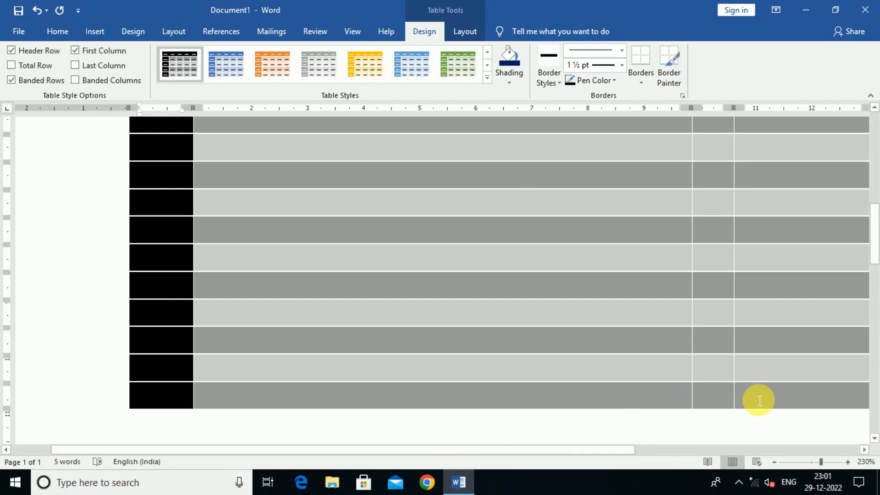
Select the table's last eight rows without the Date column and review the available border placement options.
{"action": "scroll", "coordinate": [475, 303], "scroll_direction": "down", "scroll_amount": 6}
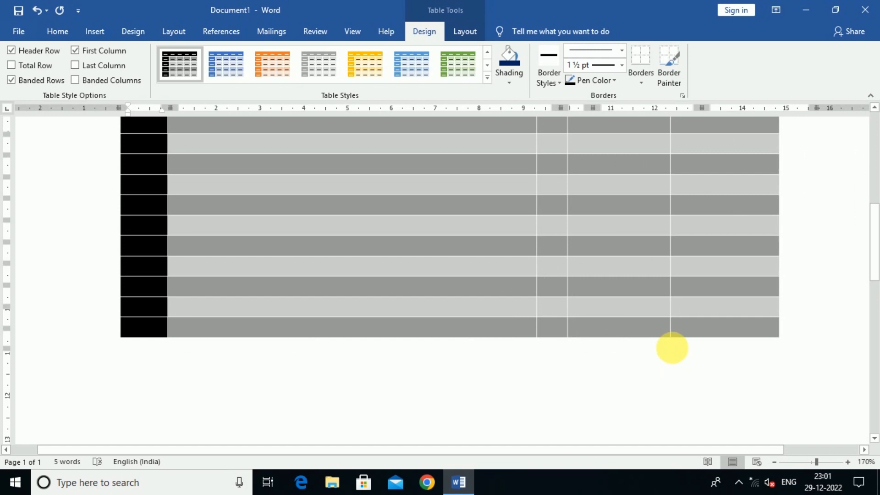
{"action": "left_click_drag", "start_coordinate": [709, 334], "coordinate": [369, 181]}
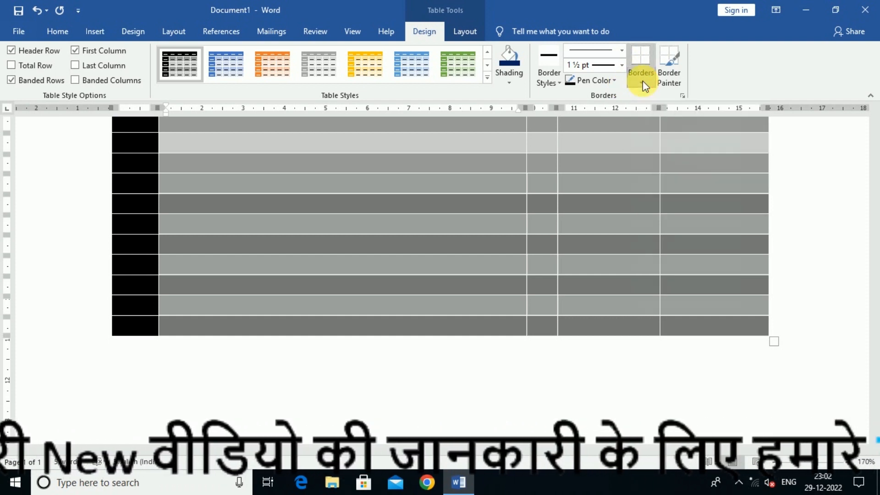
{"action": "left_click", "coordinate": [643, 81]}
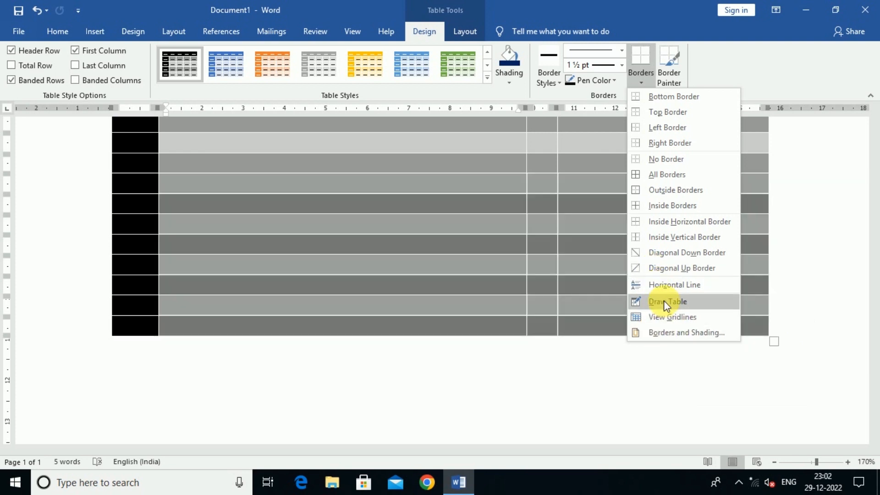
{"action": "left_click", "coordinate": [565, 345]}
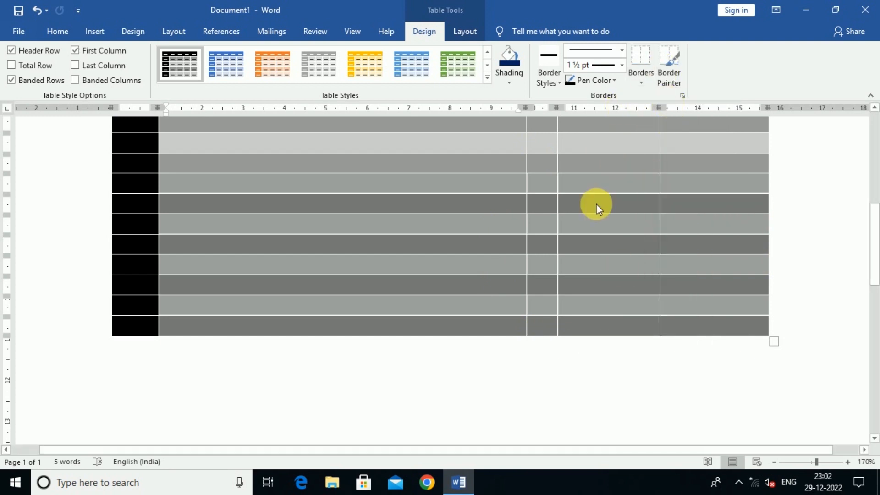
Browse the border line styles, choose the 3 pt slanted-dash line, and turn off the Border Painter.
{"action": "left_click", "coordinate": [621, 51]}
{"action": "scroll", "coordinate": [589, 298], "scroll_direction": "down", "scroll_amount": 2}
{"action": "scroll", "coordinate": [586, 296], "scroll_direction": "down", "scroll_amount": 2}
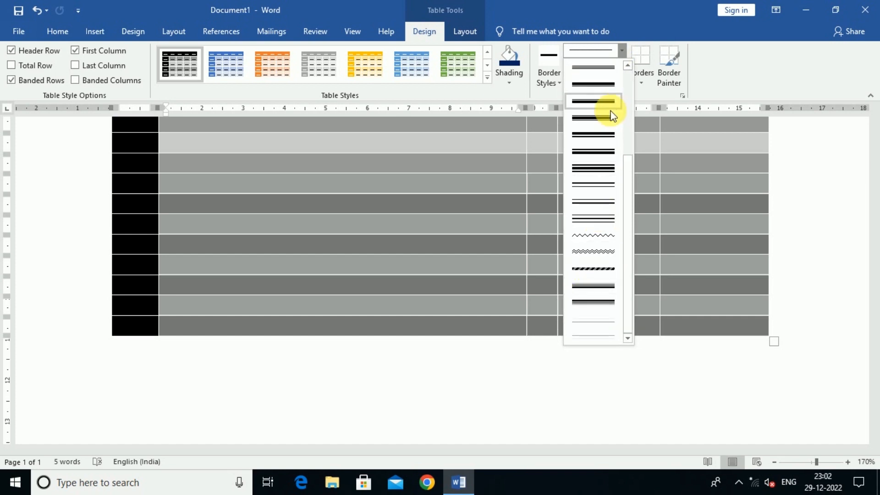
{"action": "scroll", "coordinate": [605, 250], "scroll_direction": "up", "scroll_amount": 3}
{"action": "scroll", "coordinate": [605, 250], "scroll_direction": "down", "scroll_amount": 3}
{"action": "scroll", "coordinate": [606, 251], "scroll_direction": "up", "scroll_amount": 3}
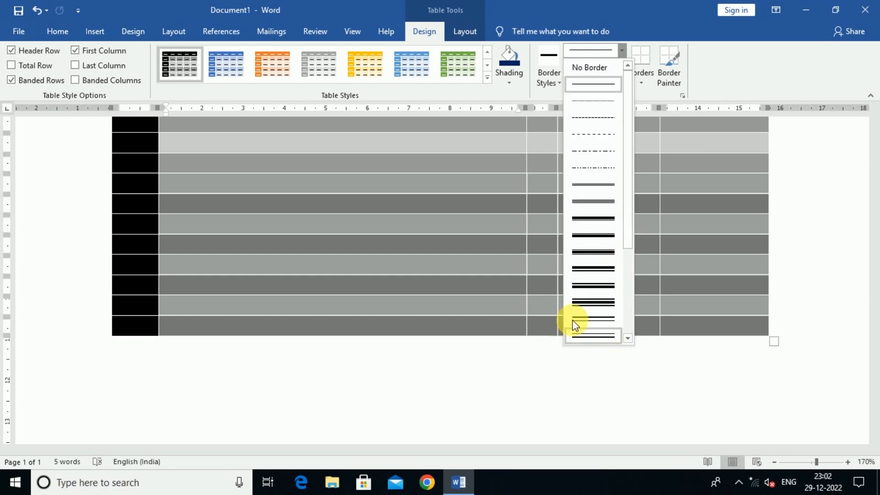
{"action": "scroll", "coordinate": [585, 303], "scroll_direction": "down", "scroll_amount": 4}
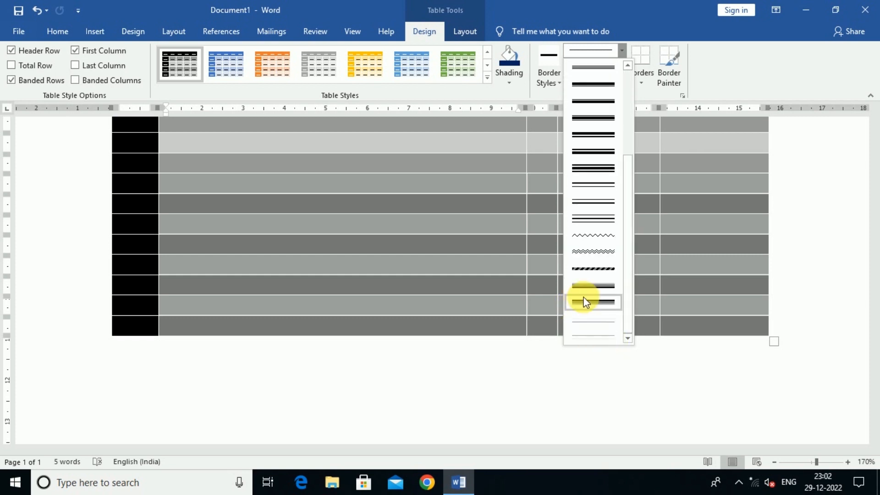
{"action": "left_click", "coordinate": [602, 272]}
{"action": "left_click", "coordinate": [667, 76]}
Apply All Borders with the slanted-dash line to the table's last eight rows, excluding the Date column.
{"action": "left_click", "coordinate": [692, 322]}
{"action": "left_click_drag", "start_coordinate": [692, 325], "coordinate": [392, 173]}
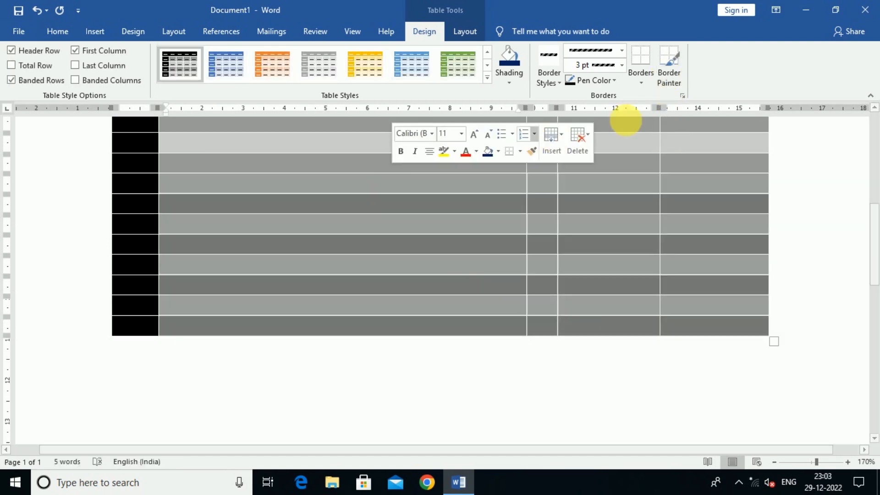
{"action": "left_click", "coordinate": [642, 84]}
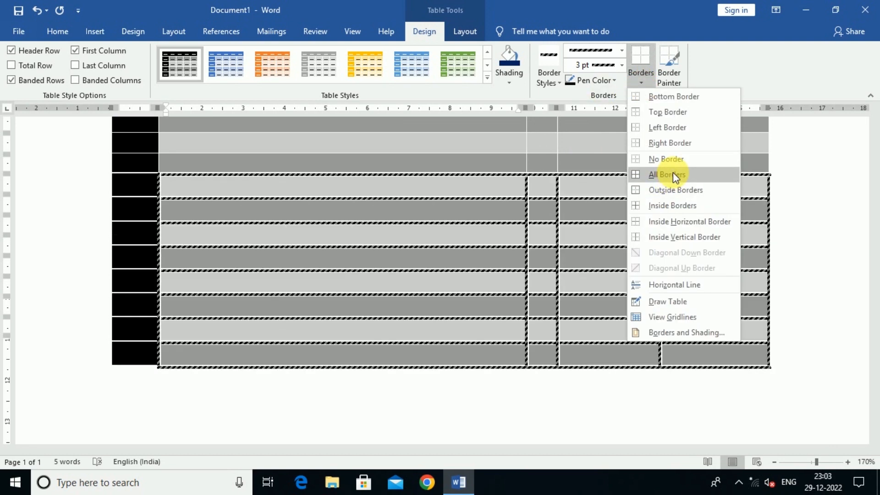
{"action": "left_click", "coordinate": [672, 173]}
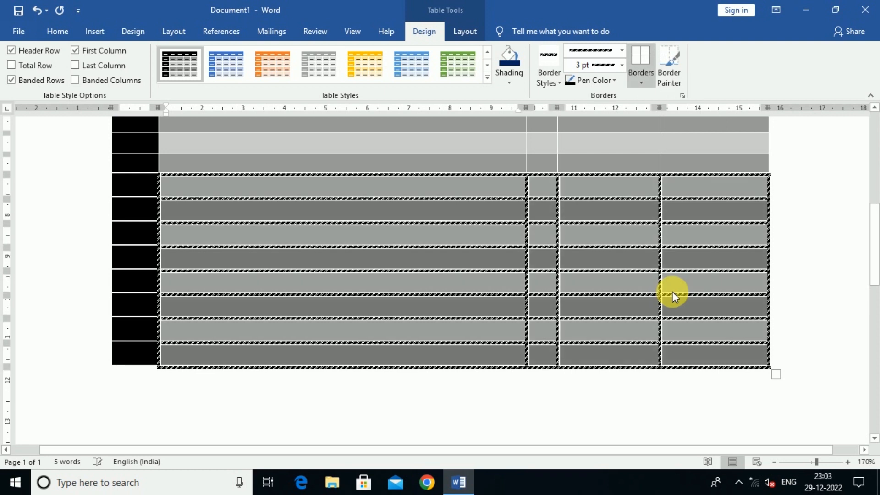
Set the border pen to a double line with a 3 pt weight and turn off the Border Painter.
{"action": "left_click", "coordinate": [623, 60]}
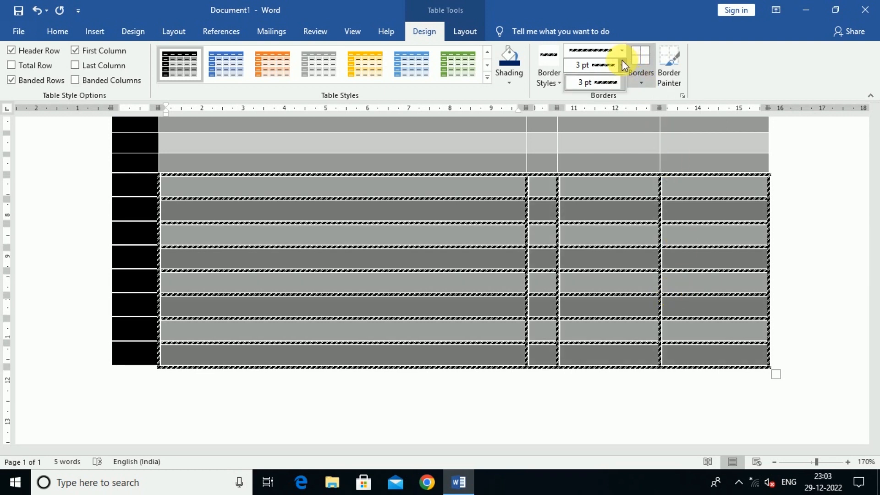
{"action": "left_click", "coordinate": [622, 86]}
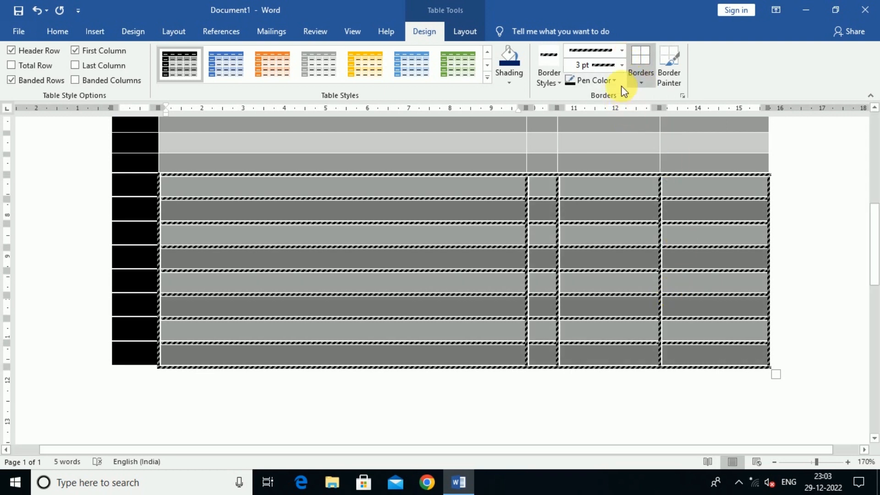
{"action": "left_click", "coordinate": [617, 54]}
{"action": "scroll", "coordinate": [589, 242], "scroll_direction": "up", "scroll_amount": 5}
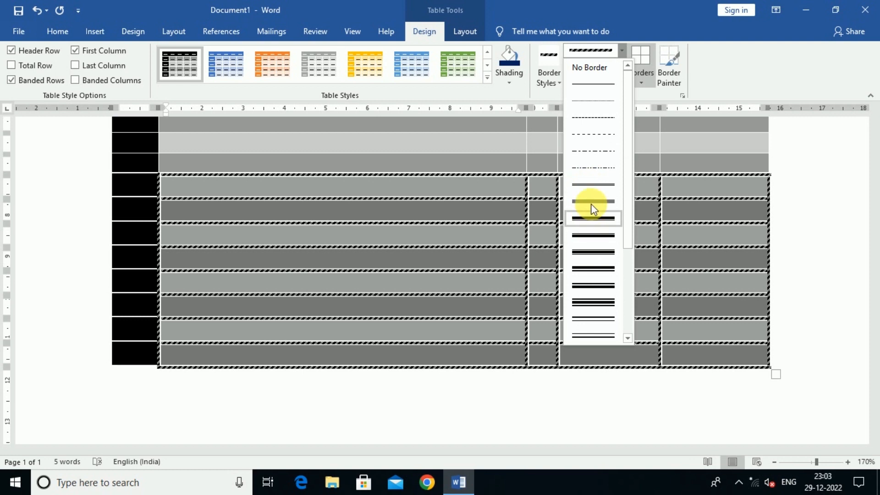
{"action": "left_click", "coordinate": [593, 185]}
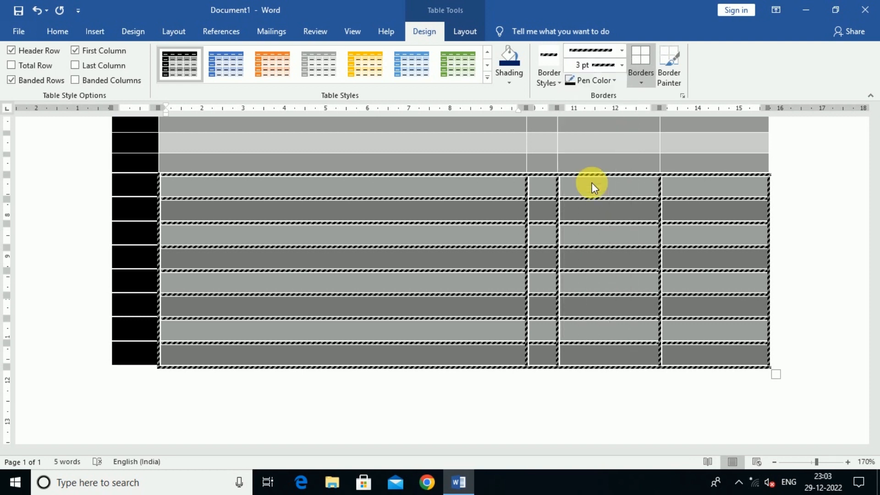
{"action": "left_click", "coordinate": [621, 68]}
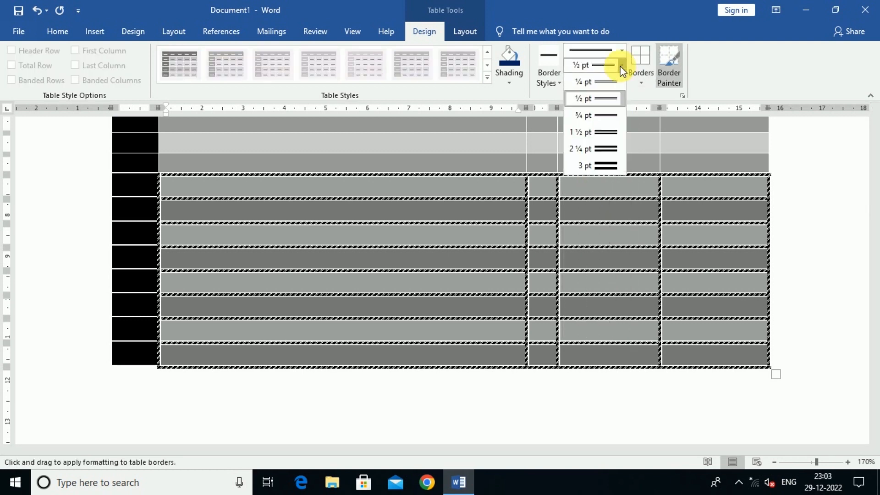
{"action": "left_click", "coordinate": [593, 172]}
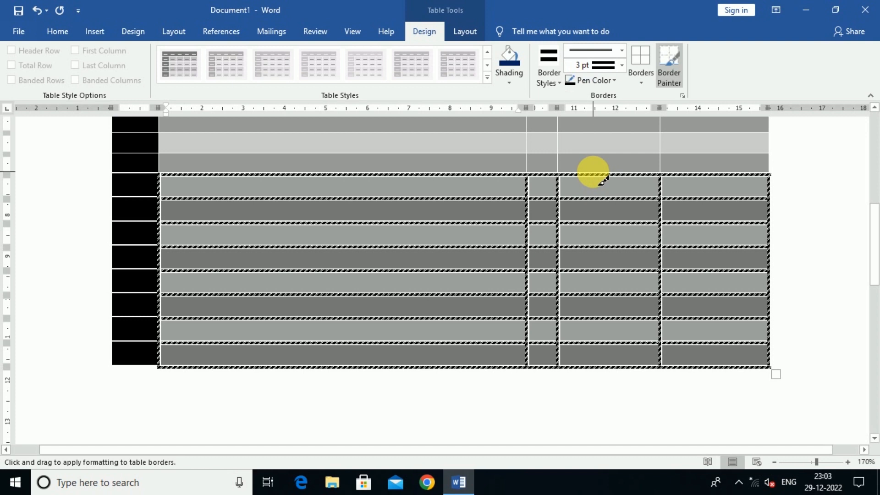
{"action": "left_click", "coordinate": [677, 80]}
{"action": "left_click", "coordinate": [377, 251]}
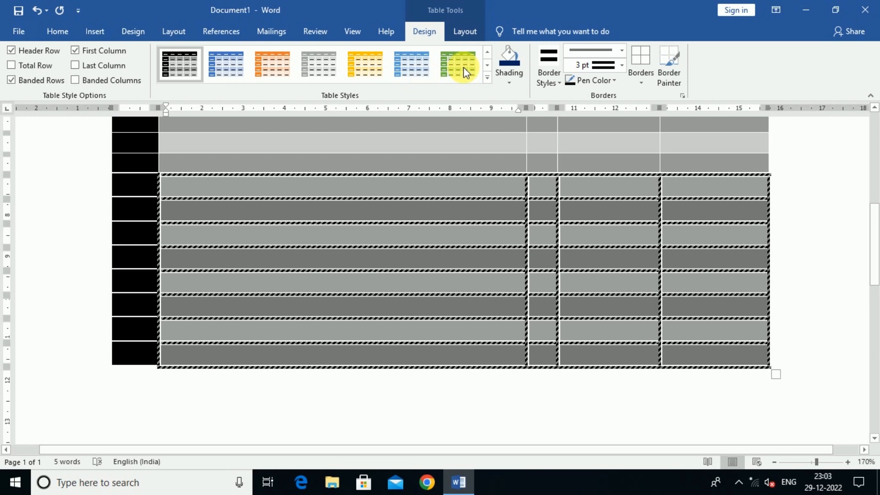
Apply the 3 pt double line to all borders of the table's last eight rows, excluding the Date column.
{"action": "left_click", "coordinate": [640, 59]}
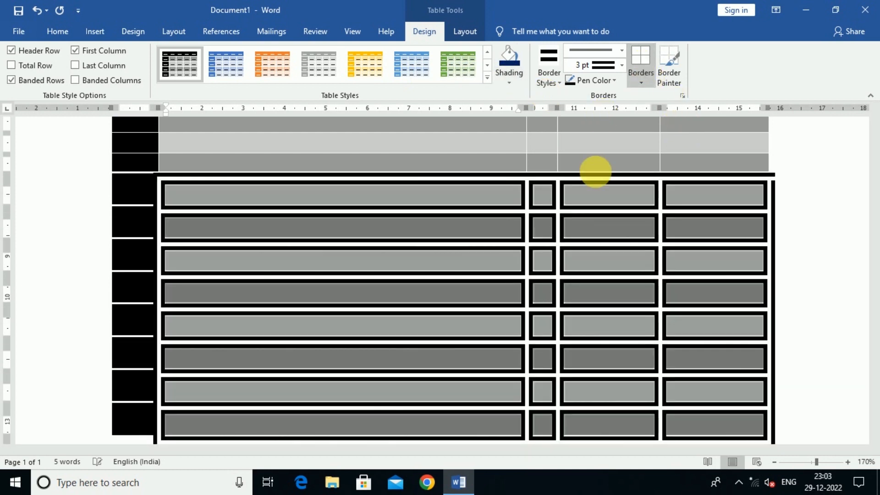
{"action": "scroll", "coordinate": [527, 256], "scroll_direction": "down", "scroll_amount": 4}
{"action": "scroll", "coordinate": [526, 264], "scroll_direction": "down", "scroll_amount": 2}
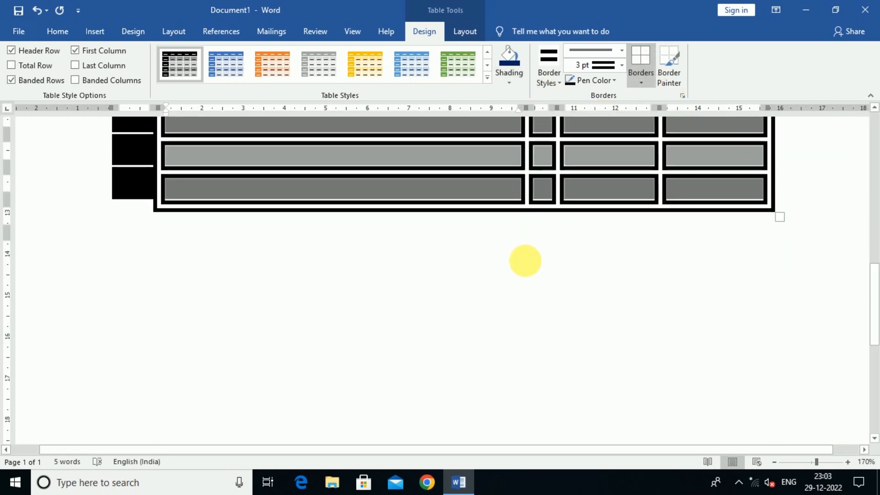
{"action": "scroll", "coordinate": [526, 261], "scroll_direction": "up", "scroll_amount": 4}
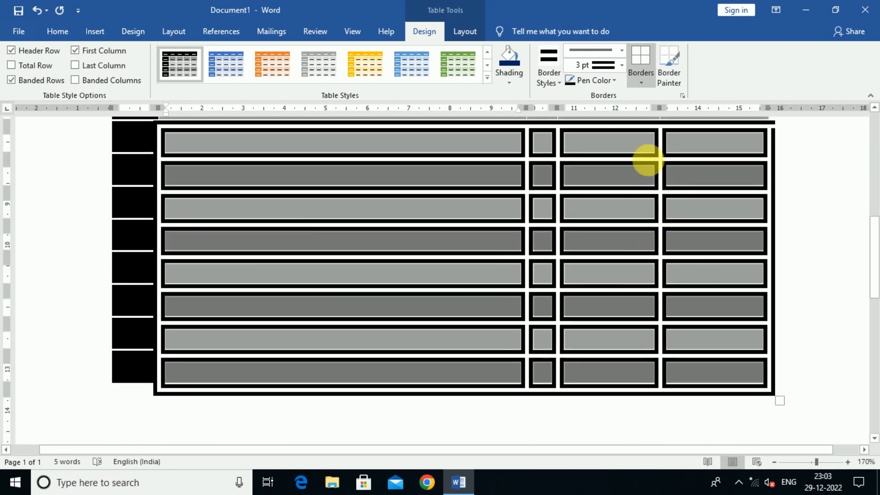
Set the border pen color to standard red and reapply all borders to the selected last eight rows.
{"action": "left_click", "coordinate": [610, 81]}
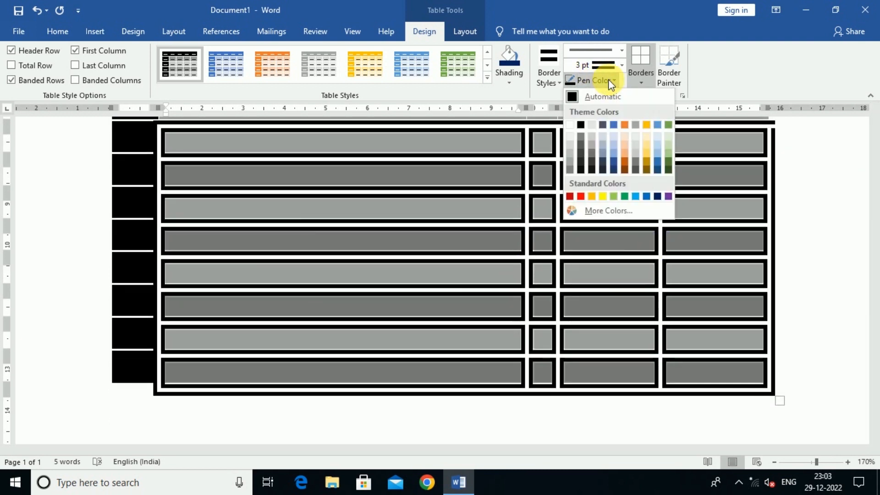
{"action": "left_click", "coordinate": [581, 195]}
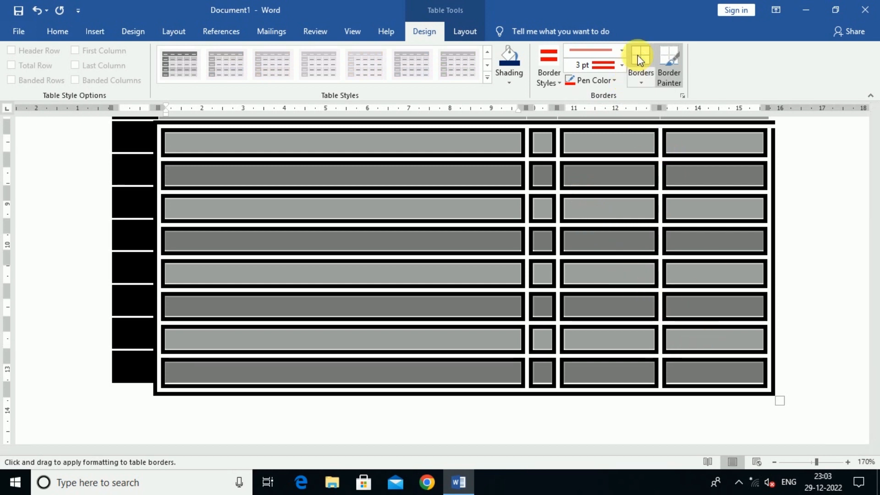
{"action": "left_click", "coordinate": [638, 68]}
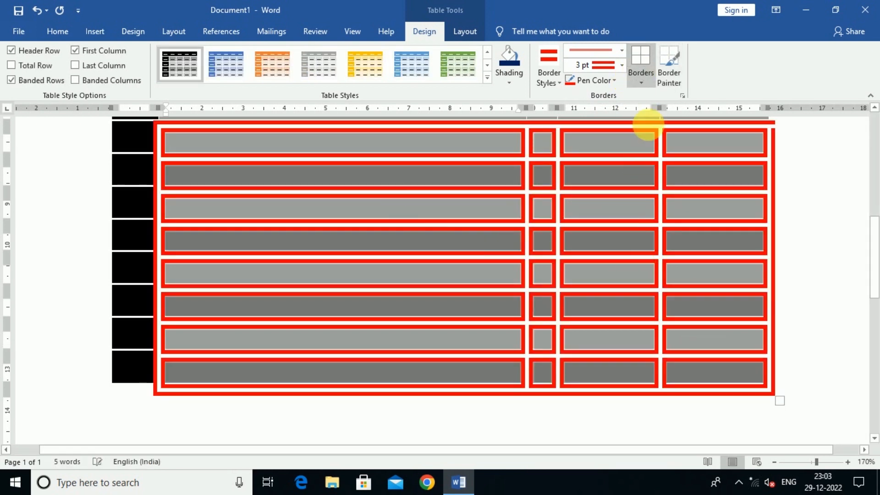
{"action": "left_click", "coordinate": [603, 79]}
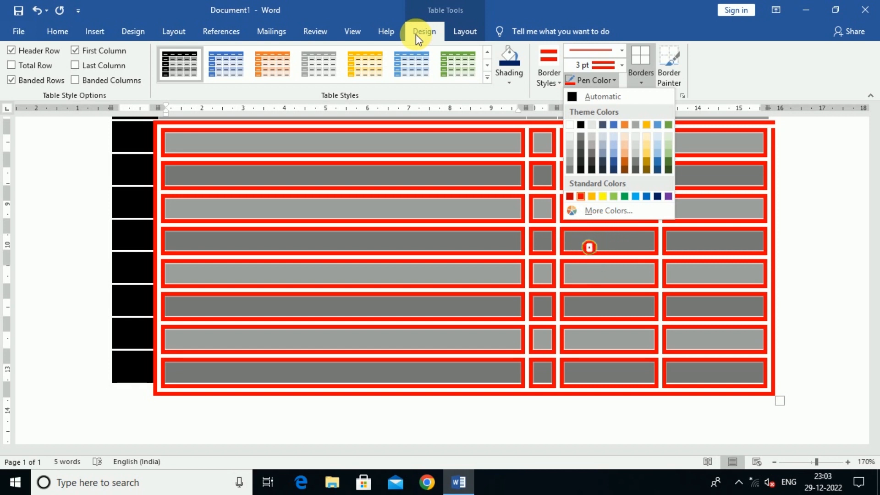
{"action": "scroll", "coordinate": [421, 220], "scroll_direction": "up", "scroll_amount": 3}
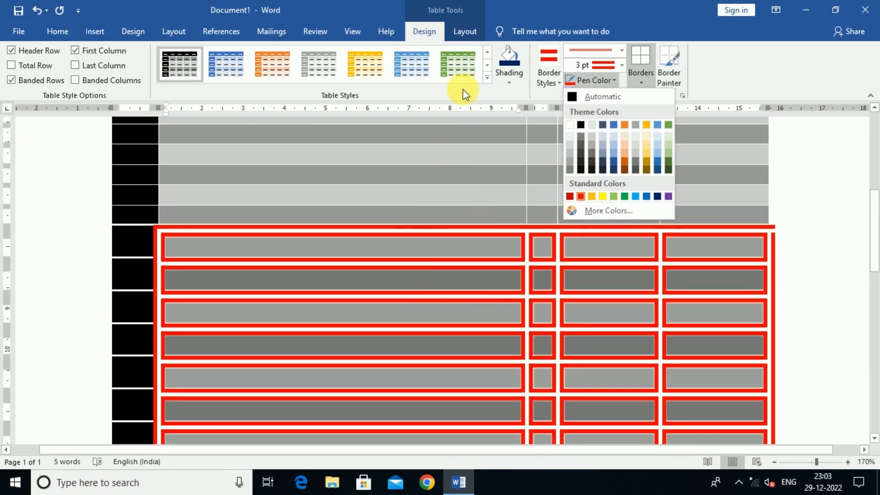
{"action": "left_click", "coordinate": [468, 249]}
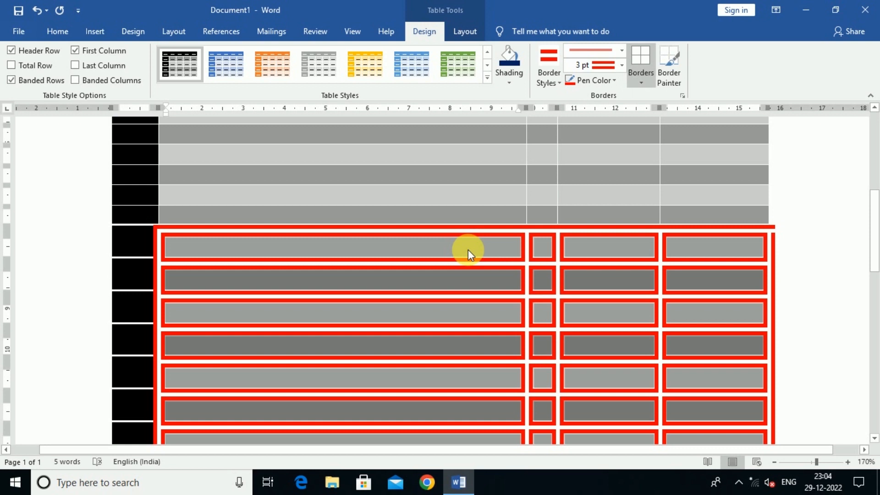